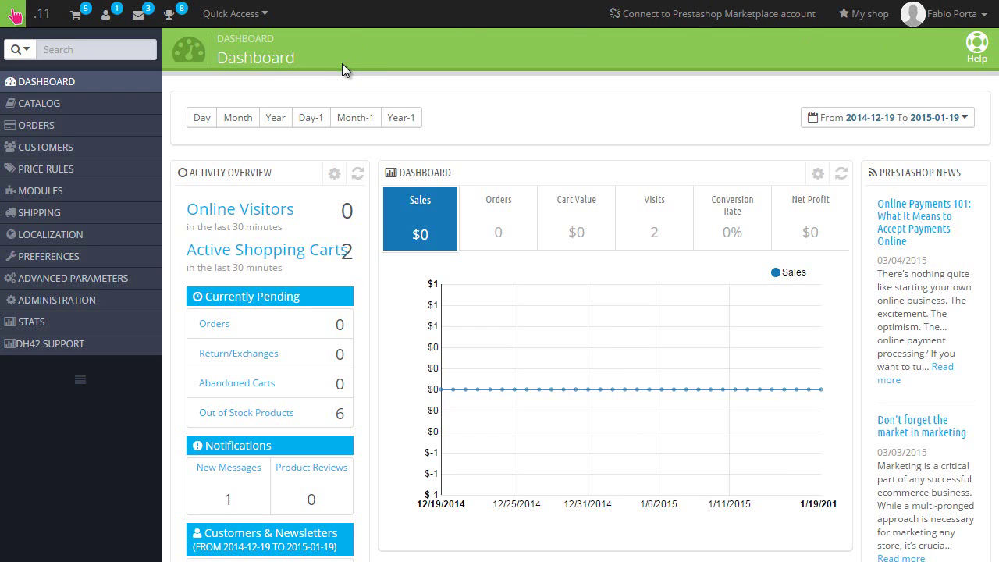
- Show the dashboard's latest customer registrations, listing one customer registered 17 minutes ago
click(106, 22)
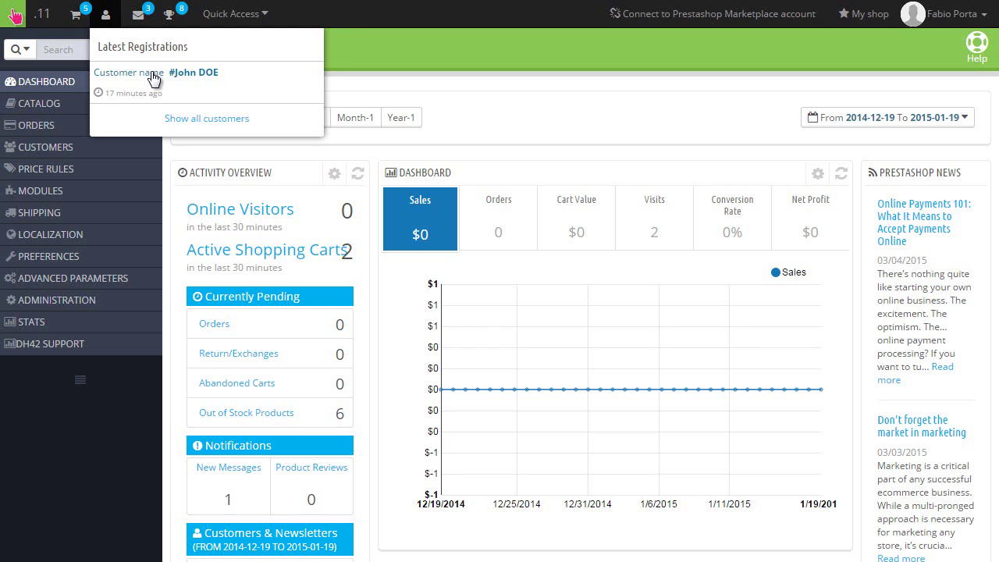
- Open the newly registered customer's information page from the Latest Registrations list
click(153, 73)
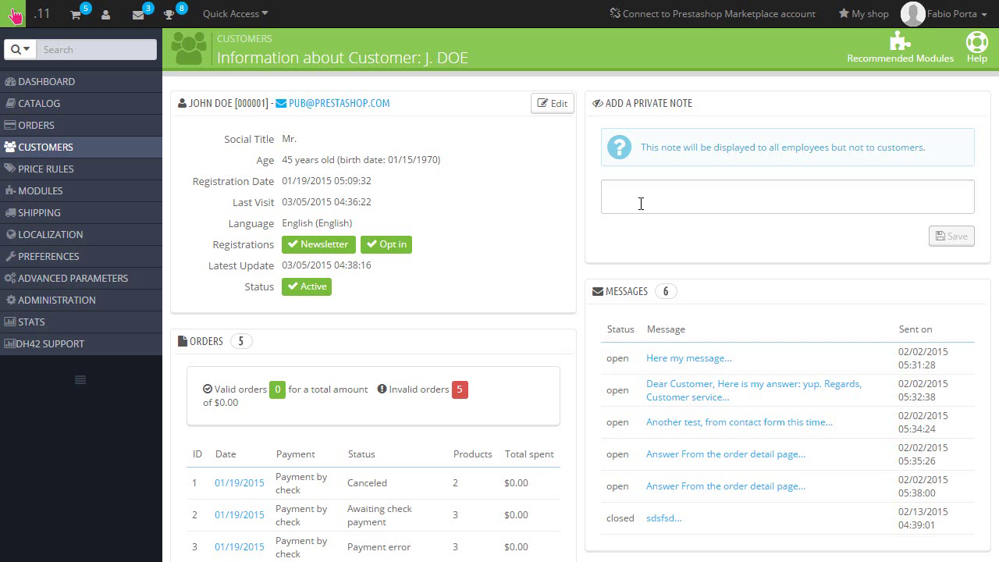
- Look over the customer's orders, shopping carts and purchased products on their page
scroll(340, 210, down, 3)
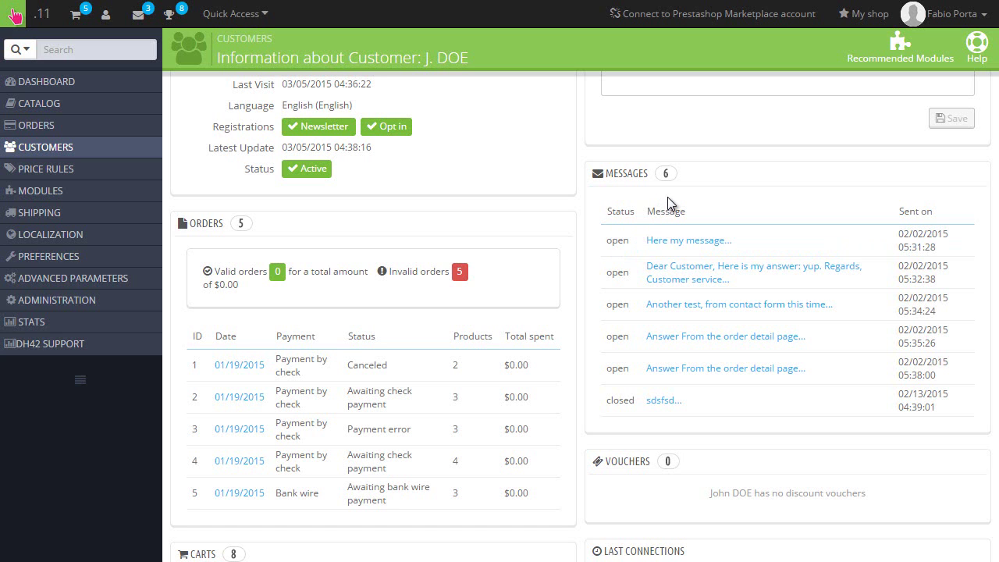
scroll(508, 191, down, 5)
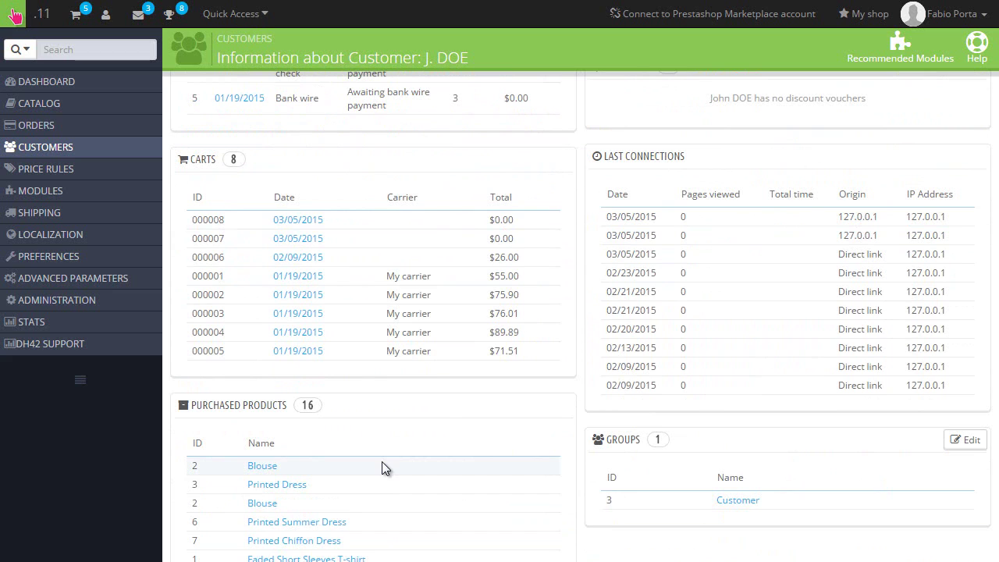
scroll(578, 263, up, 3)
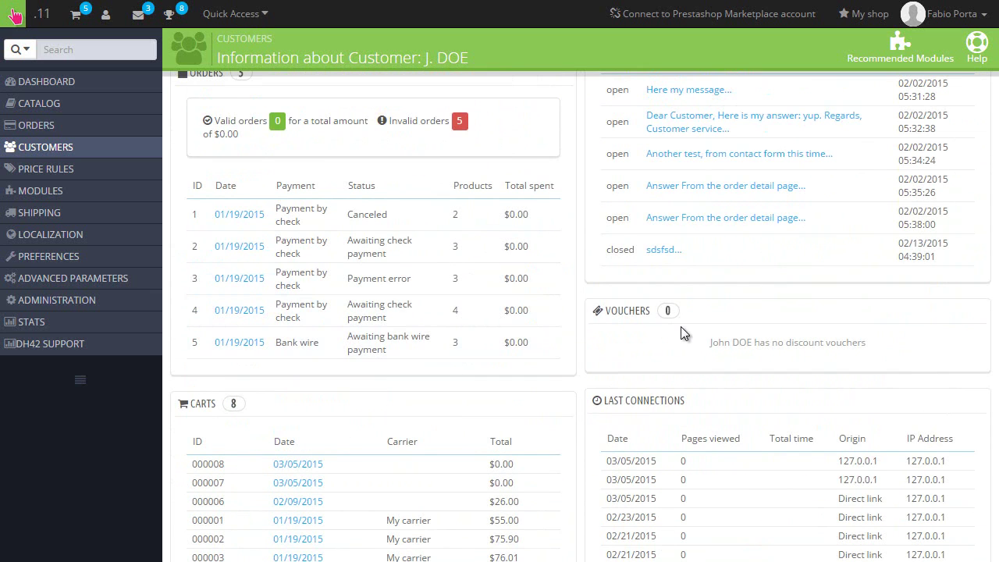
scroll(681, 326, down, 3)
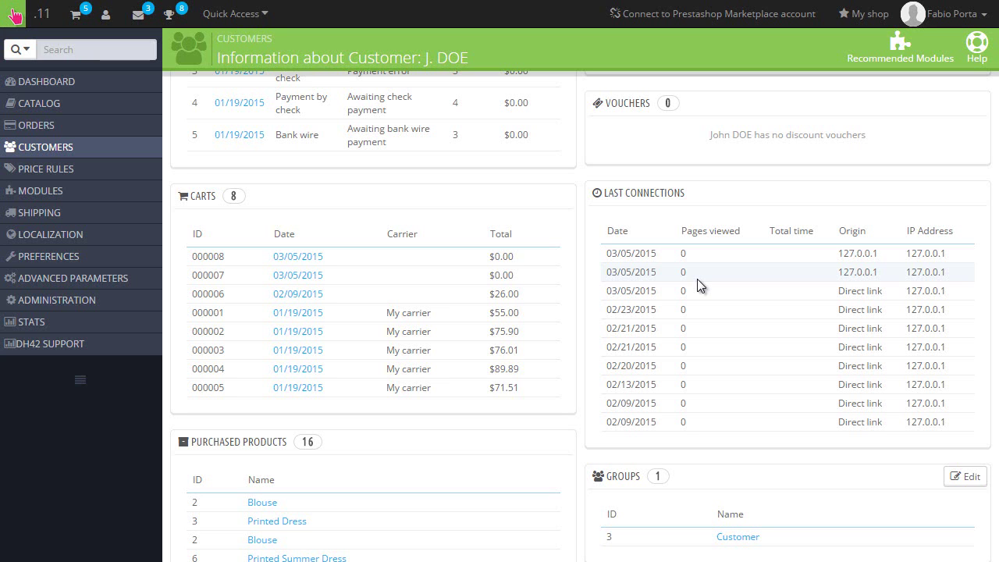
scroll(698, 279, down, 3)
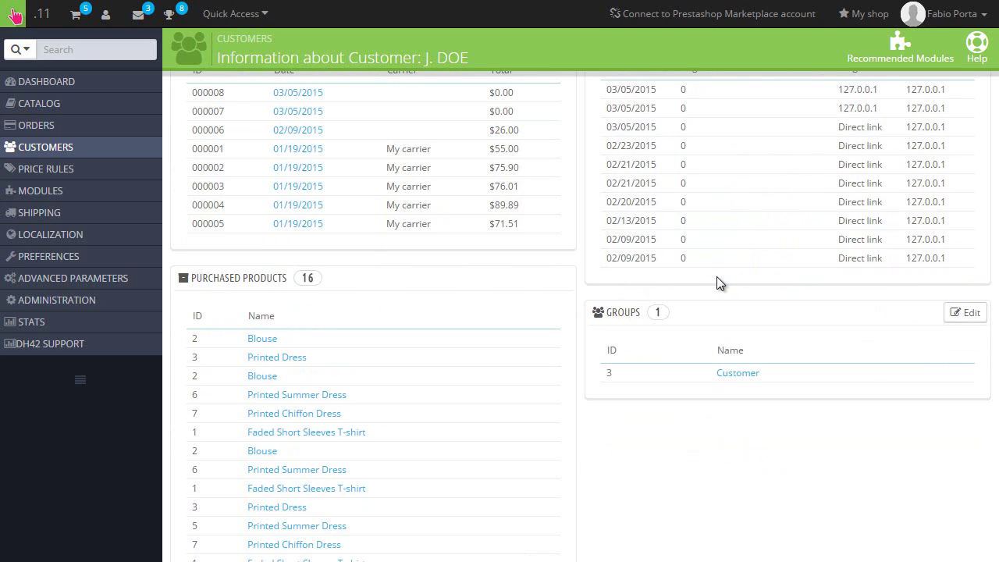
scroll(716, 283, down, 5)
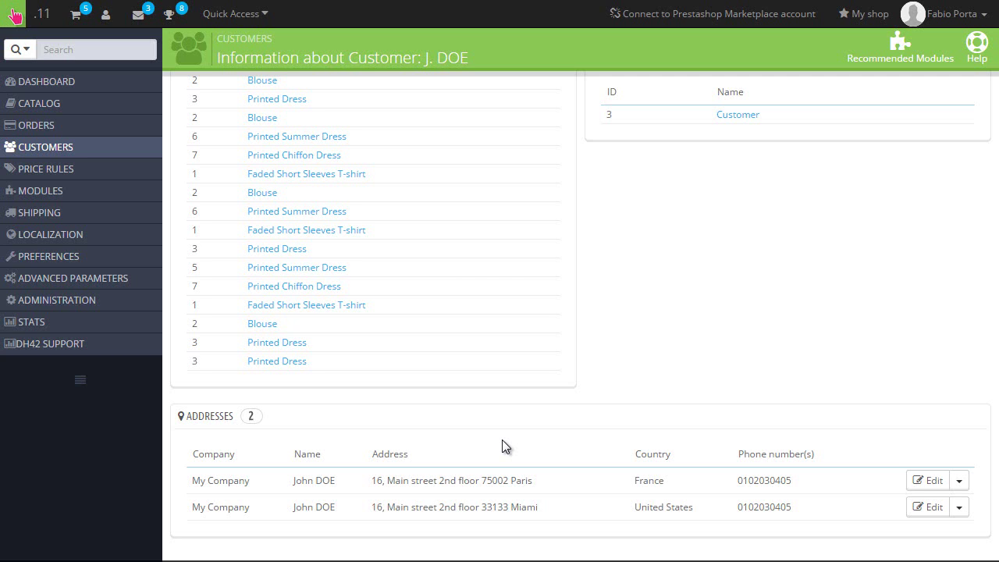
mouse_move(42, 151)
- Open the customer's France address for editing, then return to the customer page unchanged
click(933, 480)
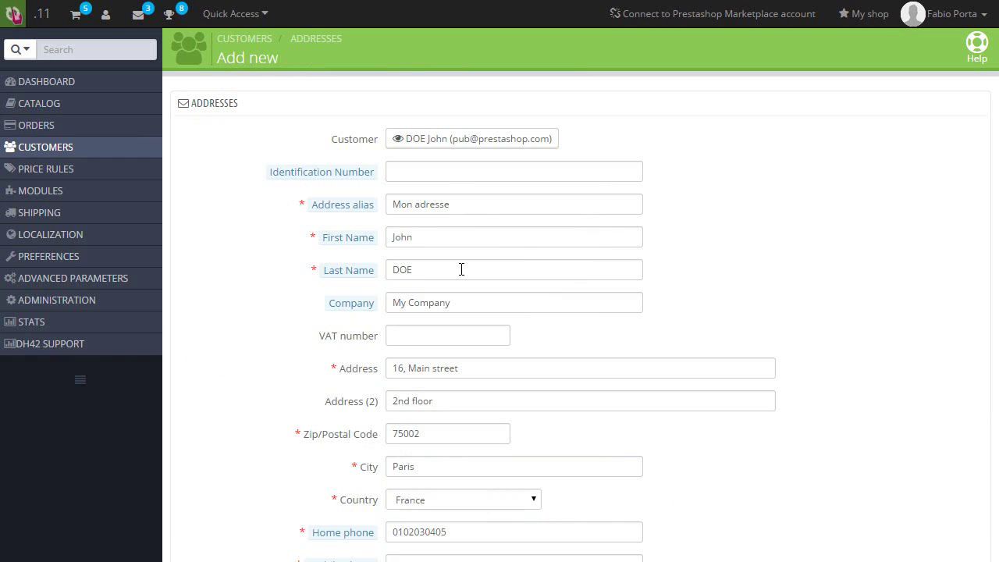
scroll(2, 5, down, 2)
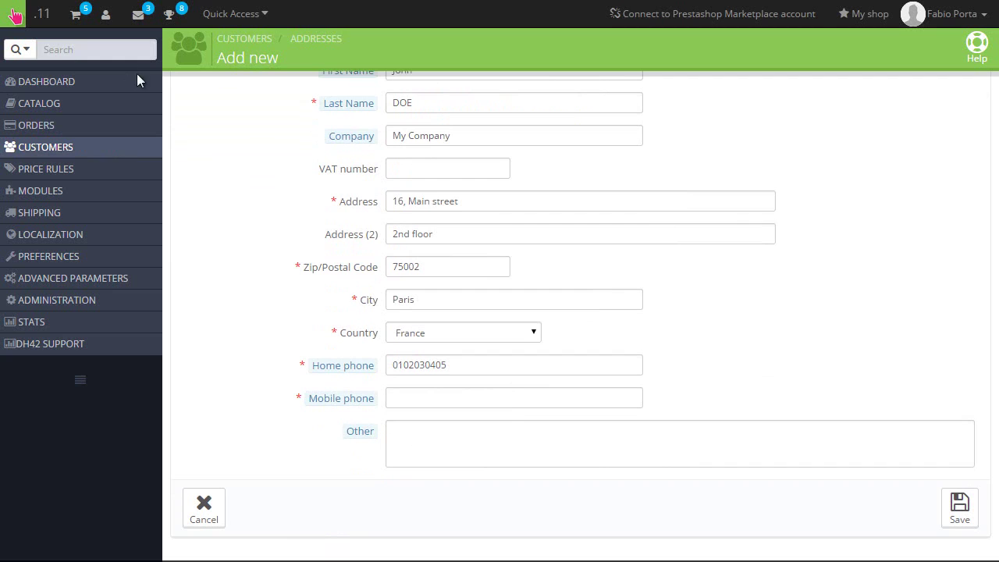
key(alt+Left)
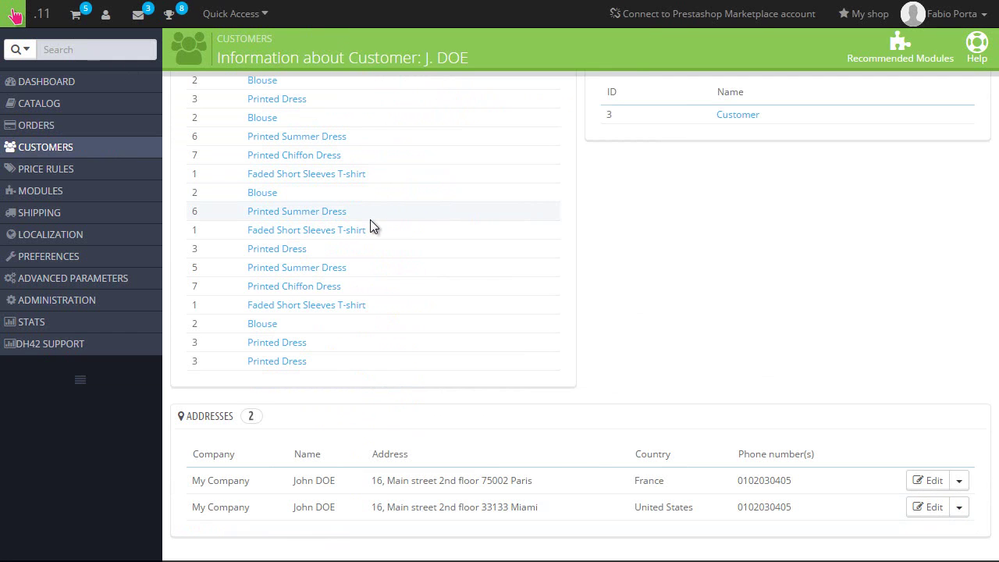
scroll(371, 221, up, 10)
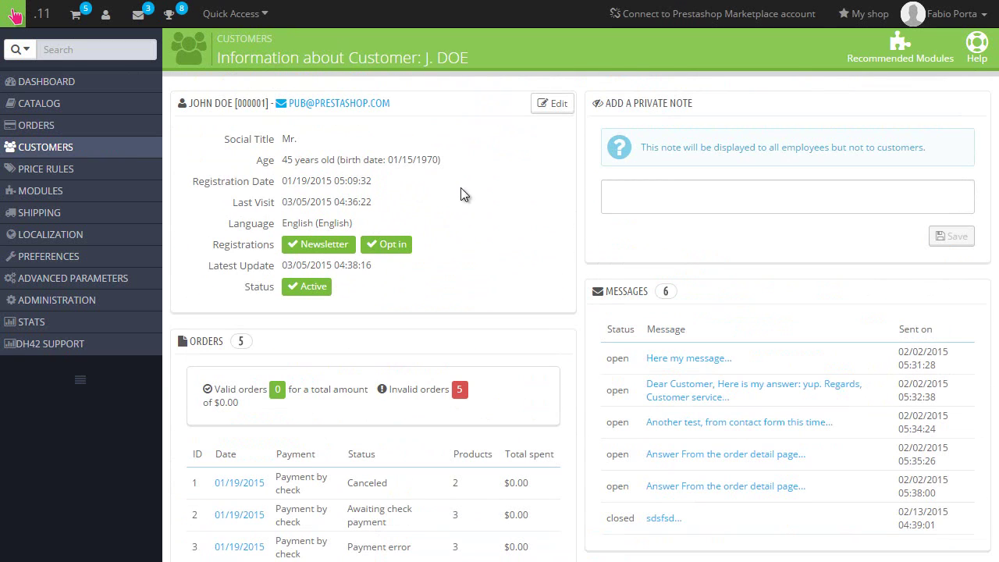
- Open the customer's edit form, enter test password 12345, then clear it again
click(551, 104)
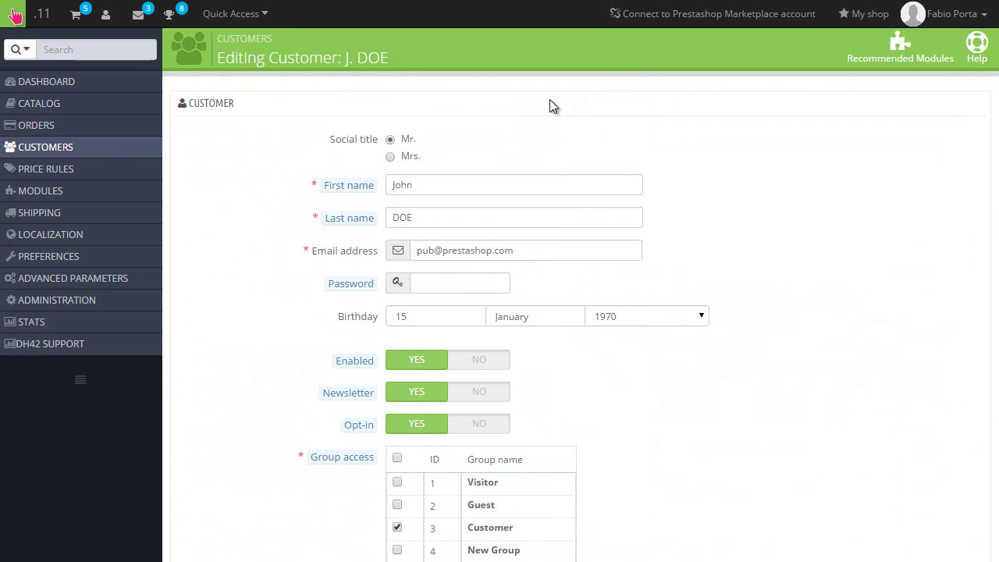
click(446, 283)
text(12345)
key(ctrl+a)
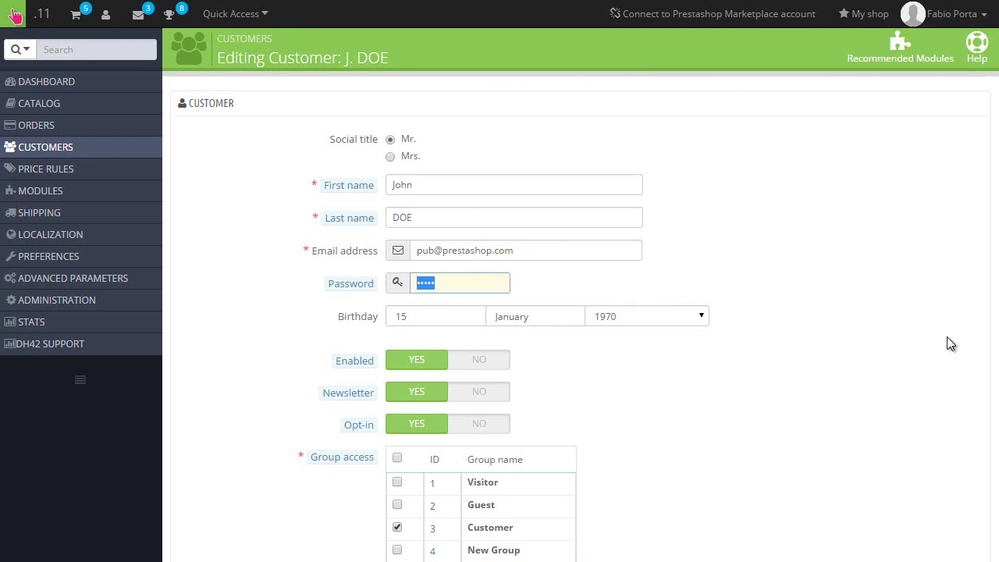
scroll(937, 515, down, 3)
scroll(647, 330, up, 3)
key(BackSpace)
- Go to the First name field and review the account, newsletter and group access settings
click(440, 189)
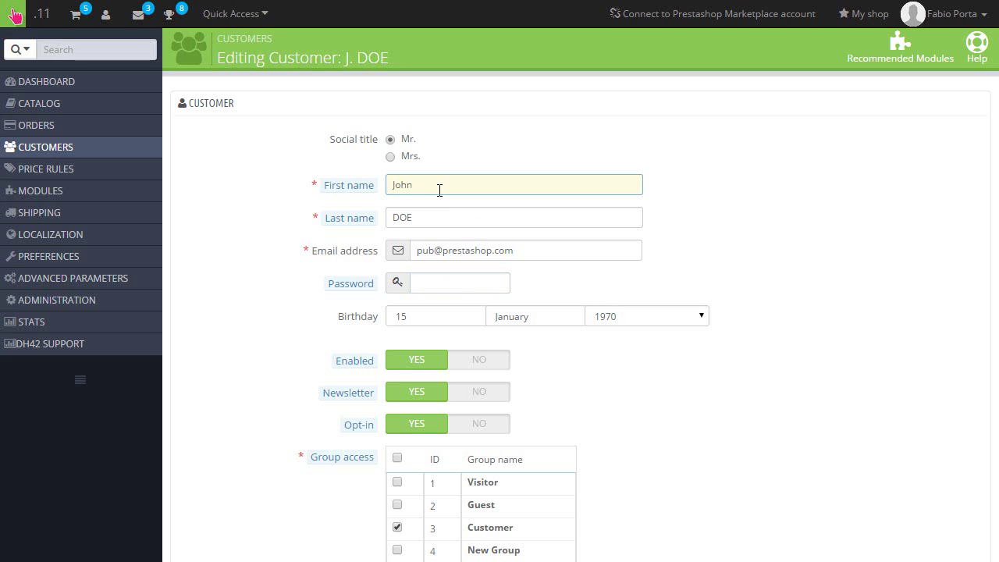
scroll(441, 191, down, 2)
scroll(449, 303, up, 1)
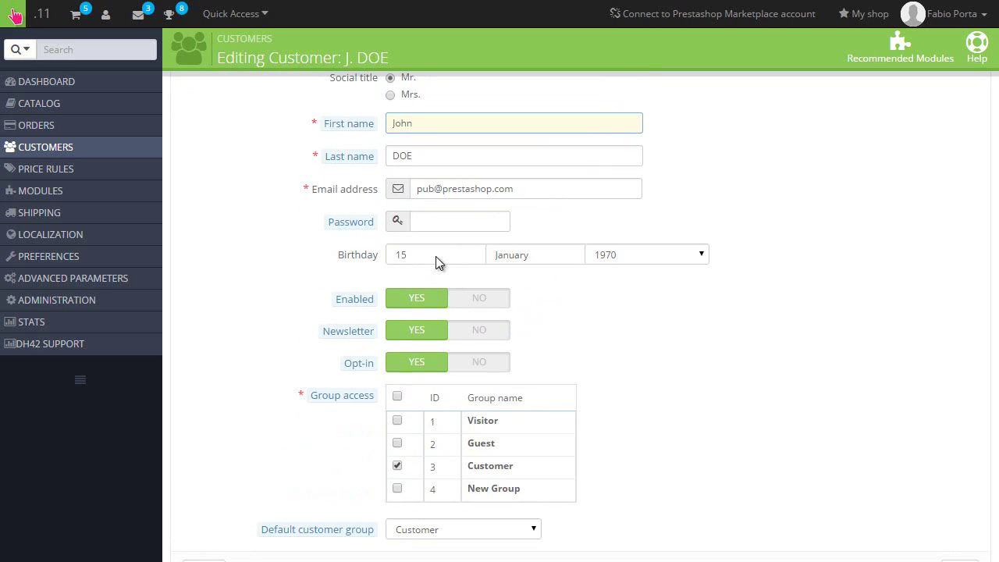
scroll(439, 320, down, 1)
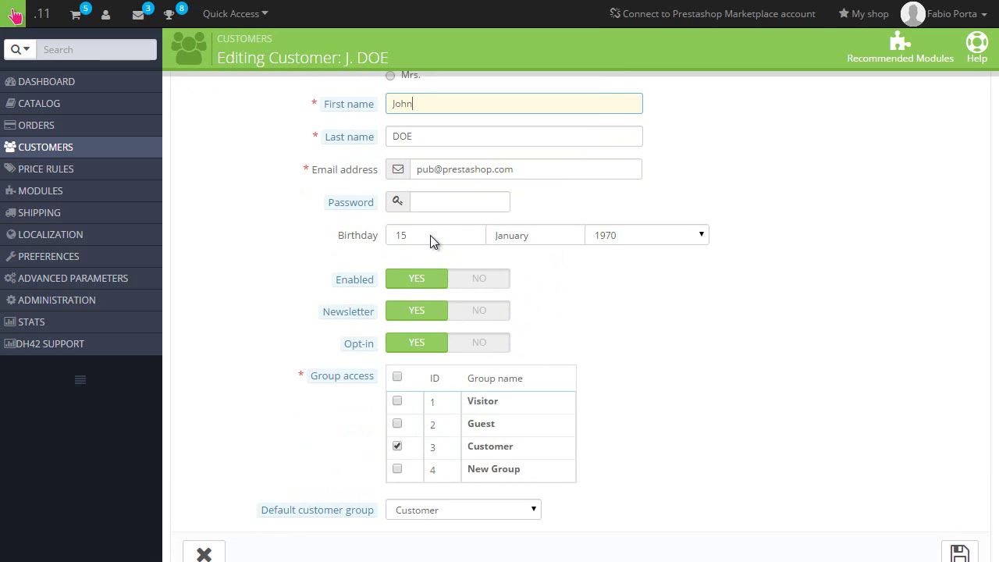
scroll(429, 241, down, 1)
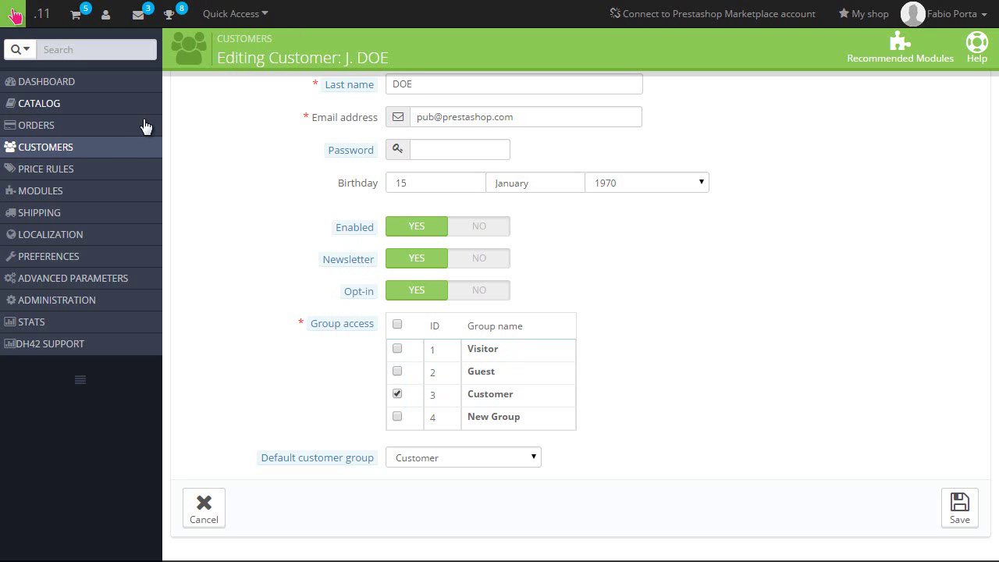
- Open Customers > Groups and check the Bulk actions options available for groups
mouse_move(126, 155)
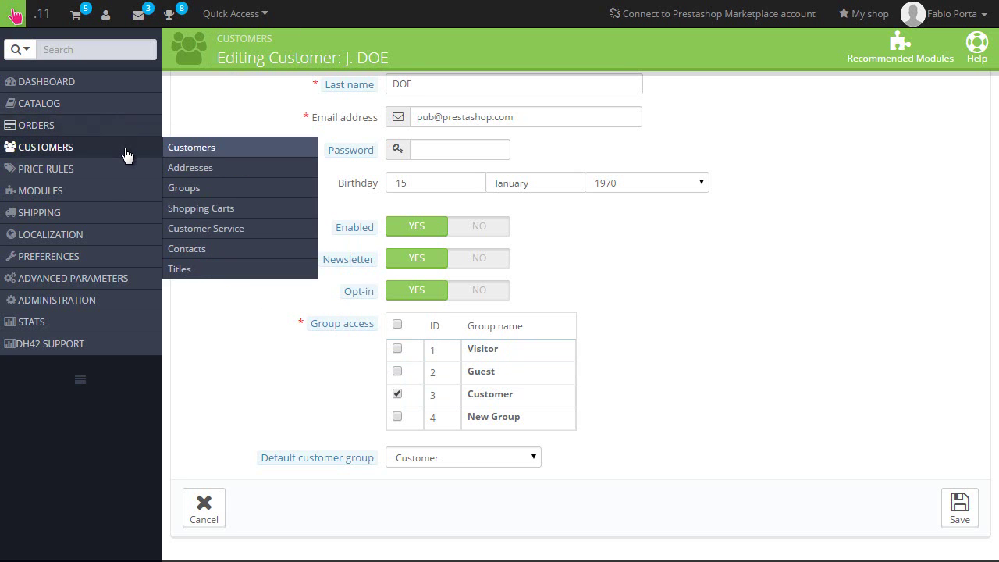
click(198, 187)
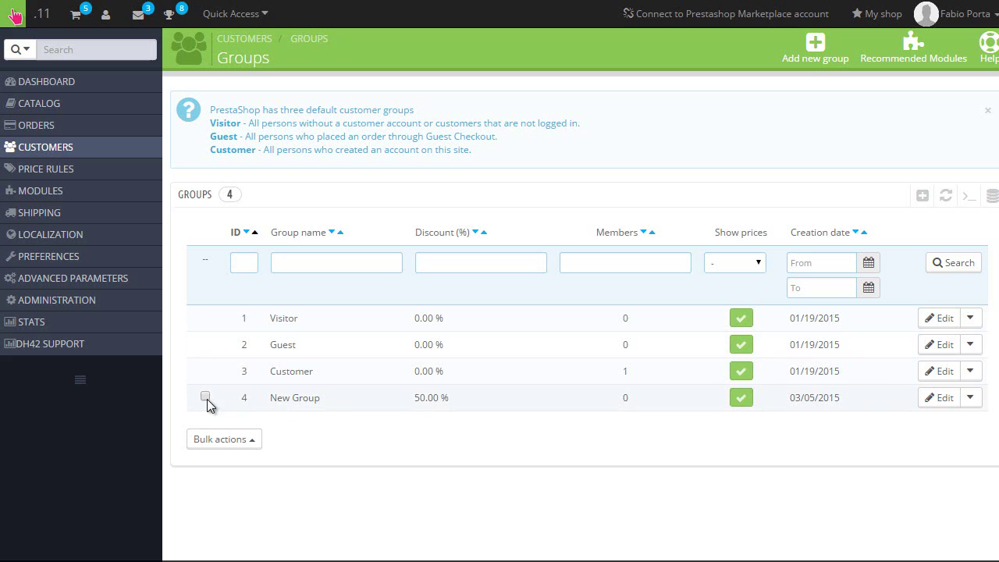
click(238, 442)
click(335, 459)
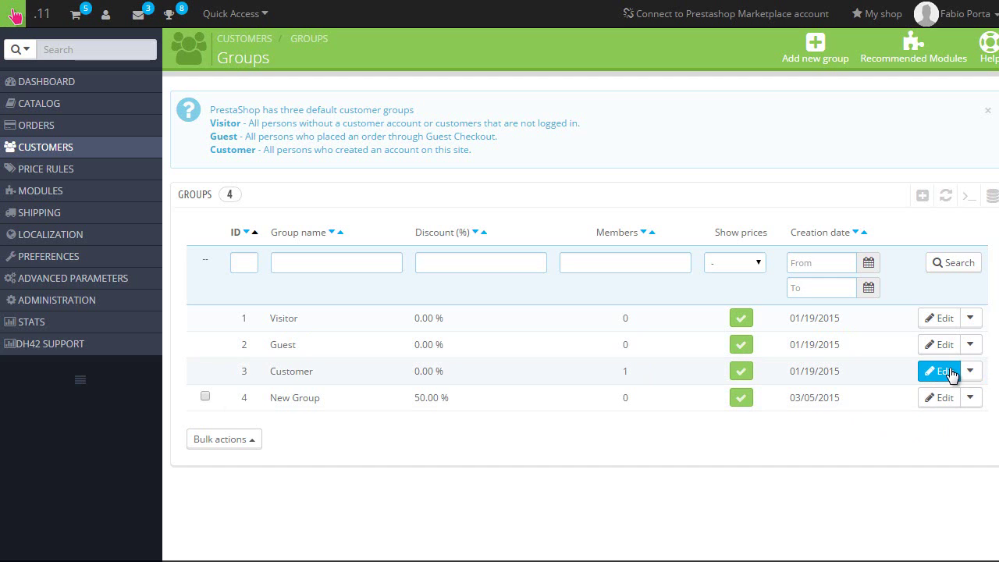
- View the Customer group's single member, then open the Customer group's edit form
click(451, 383)
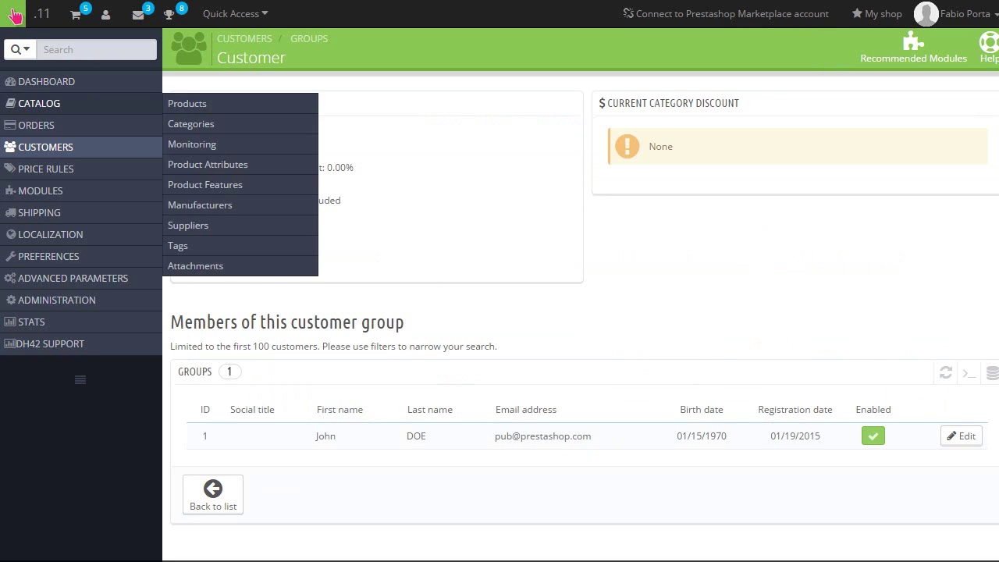
key(alt+Left)
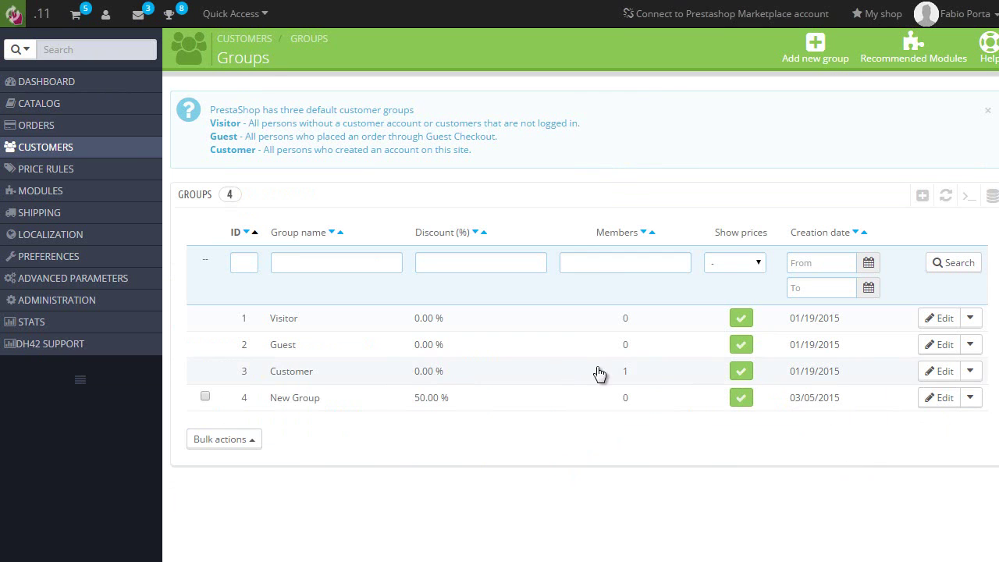
click(945, 371)
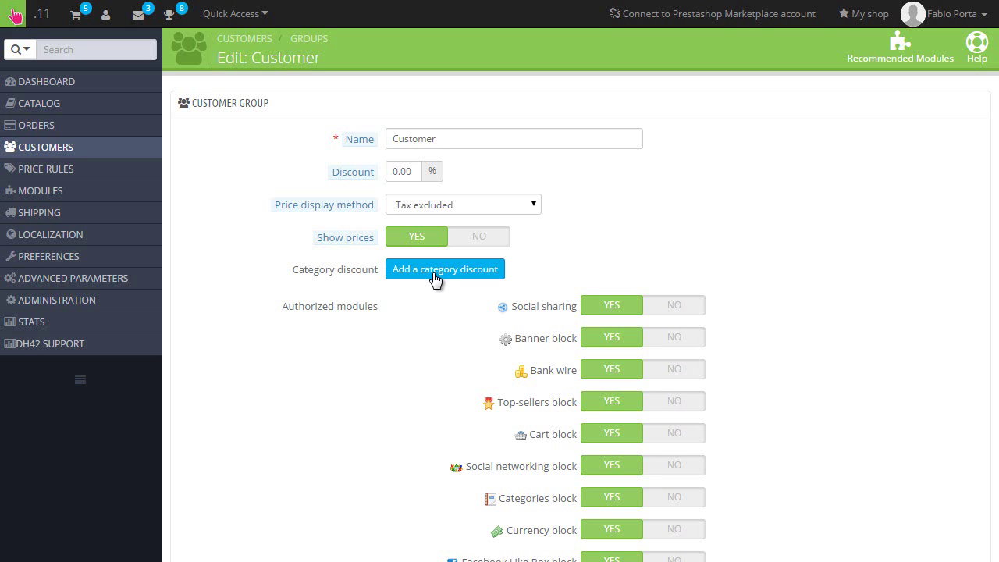
click(434, 277)
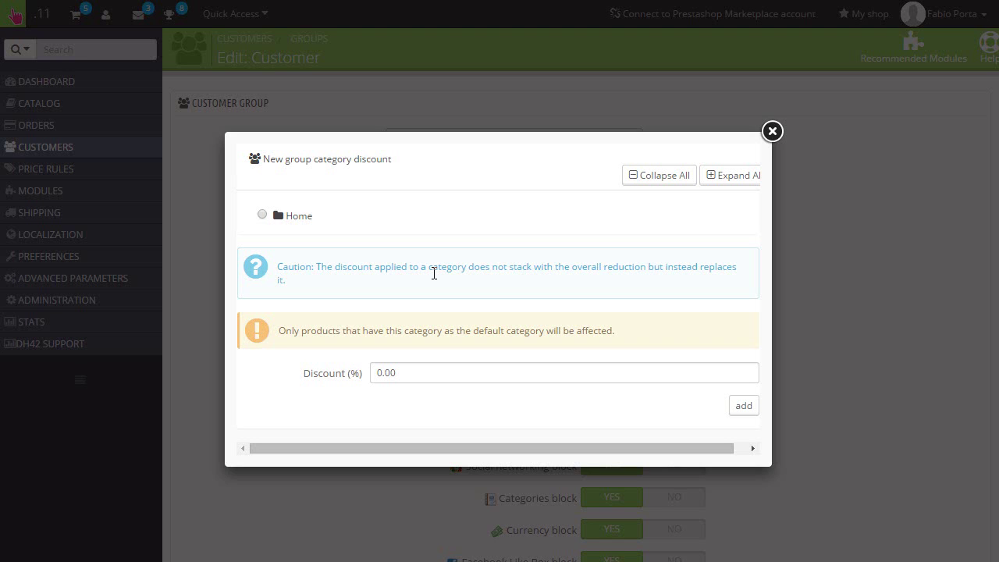
click(772, 131)
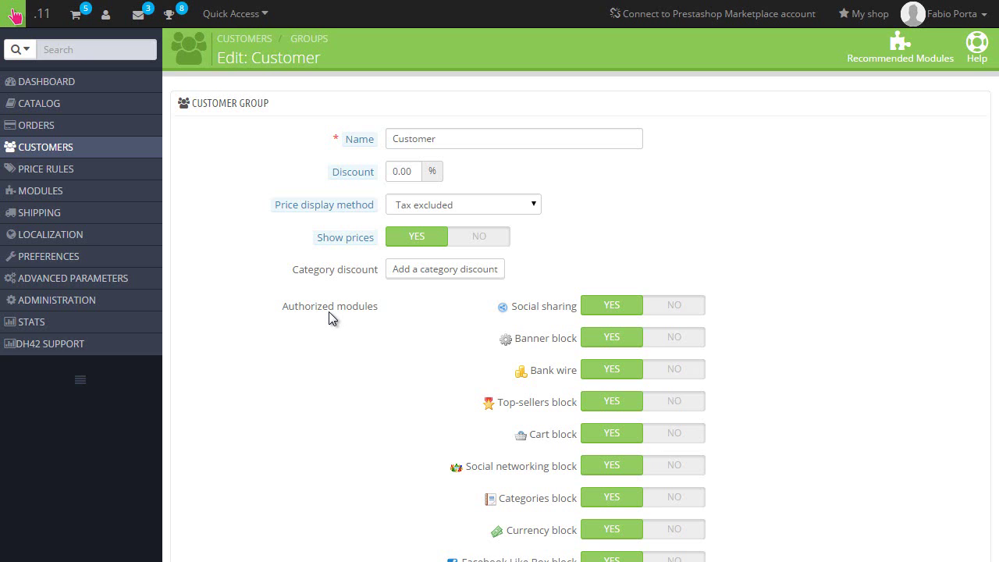
- Disable Banner block, set Discount to 50.00% for the Customer group, and save it
scroll(334, 314, down, 1)
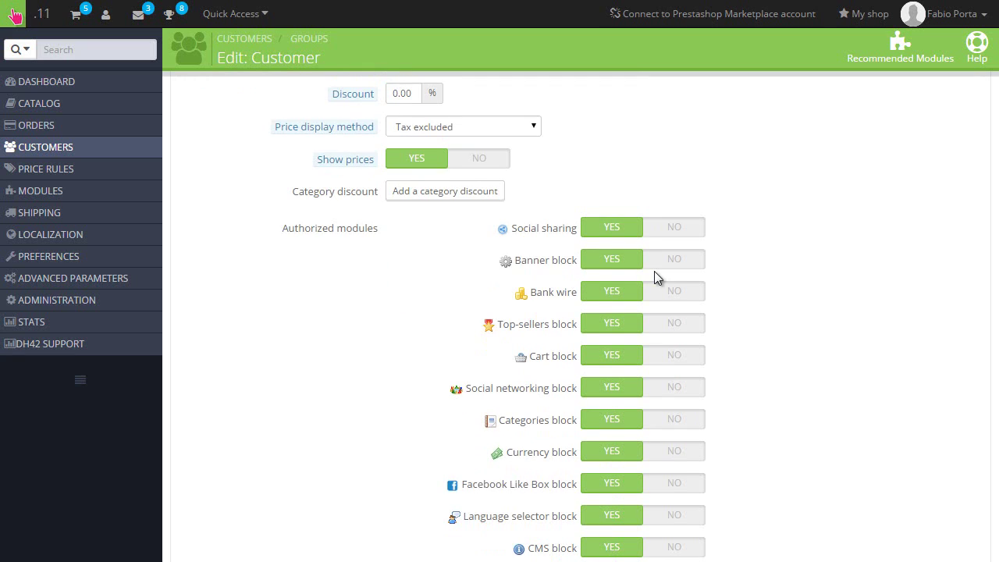
click(660, 270)
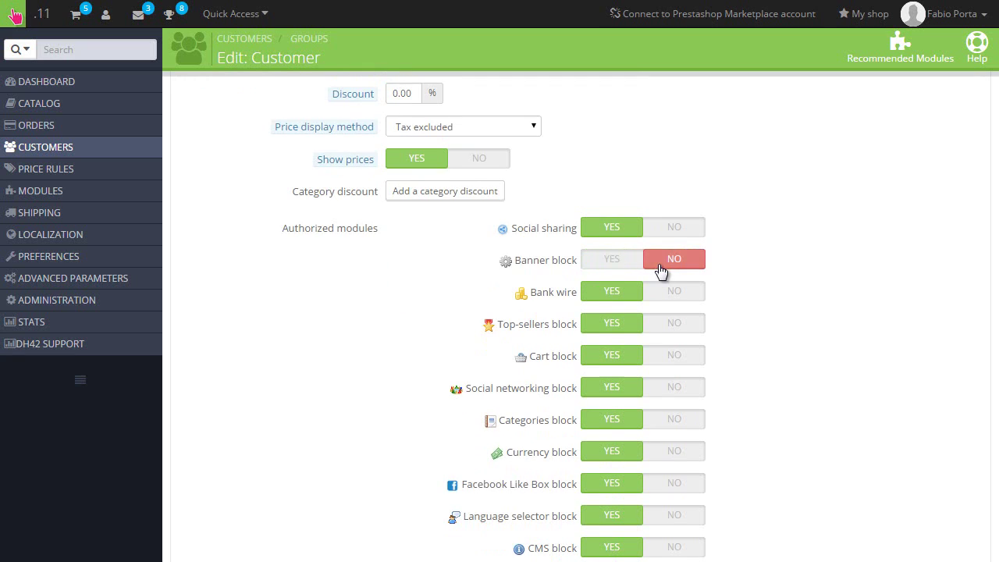
scroll(473, 344, up, 1)
scroll(475, 344, down, 2)
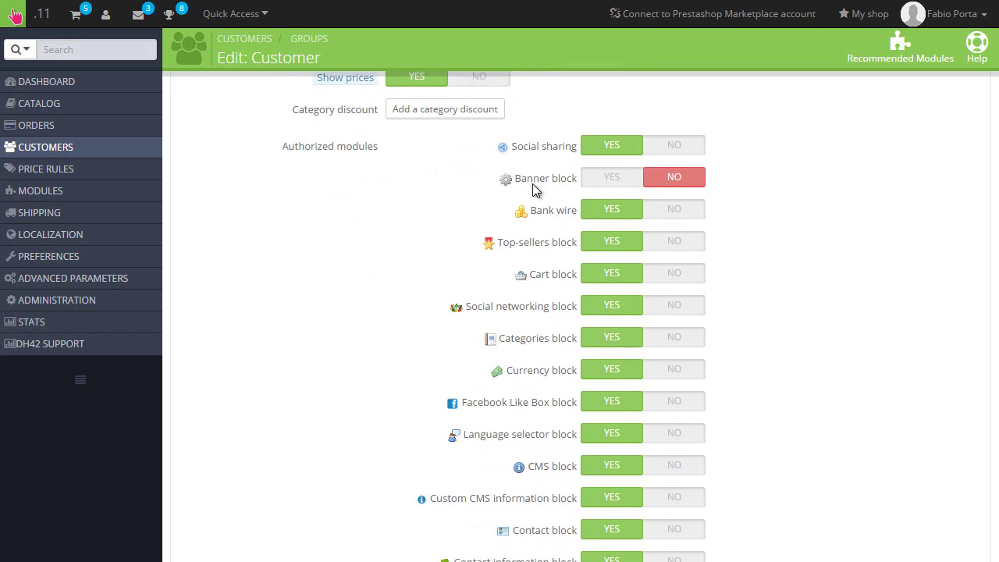
scroll(515, 226, up, 2)
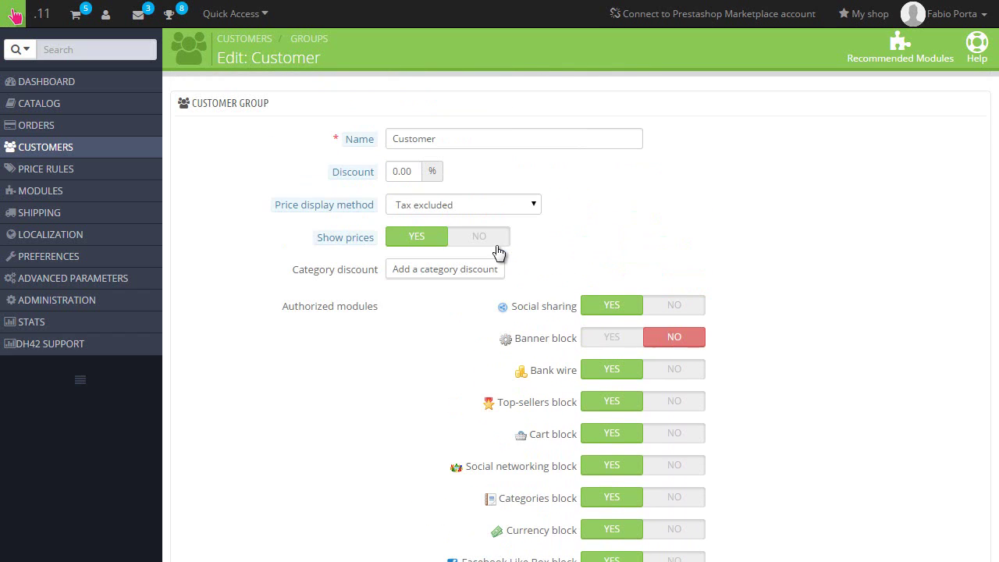
double_click(403, 170)
text(50.00)
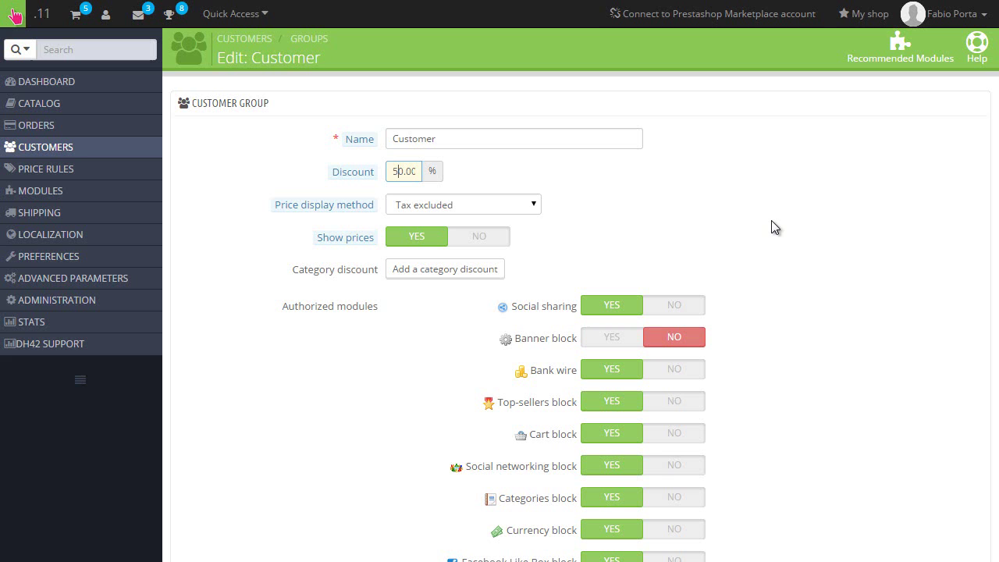
scroll(773, 226, down, 15)
scroll(774, 226, down, 5)
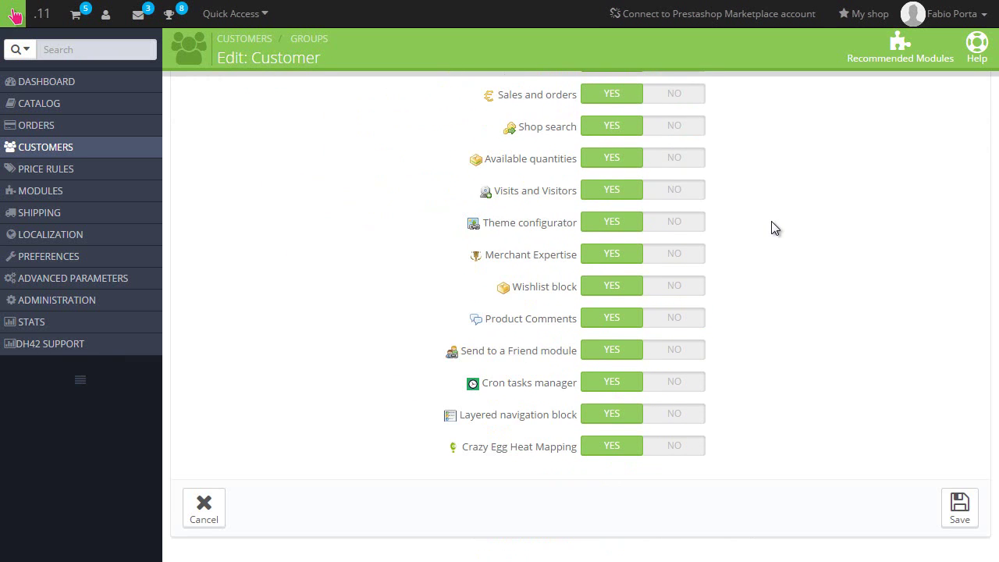
click(959, 507)
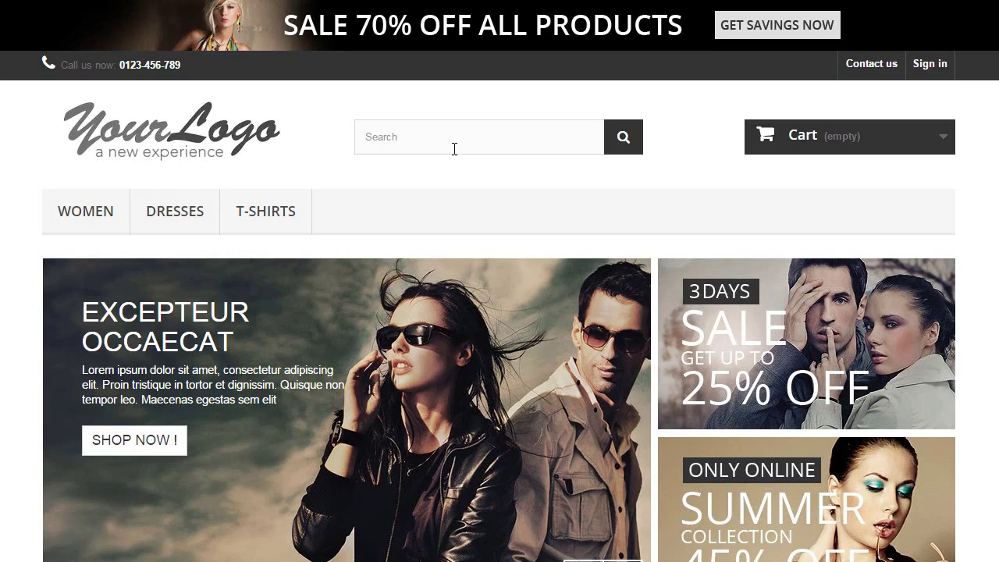
- Sign in on the storefront with a registered customer's e-mail and password
scroll(455, 154, down, 2)
scroll(457, 164, down, 8)
scroll(466, 185, up, 2)
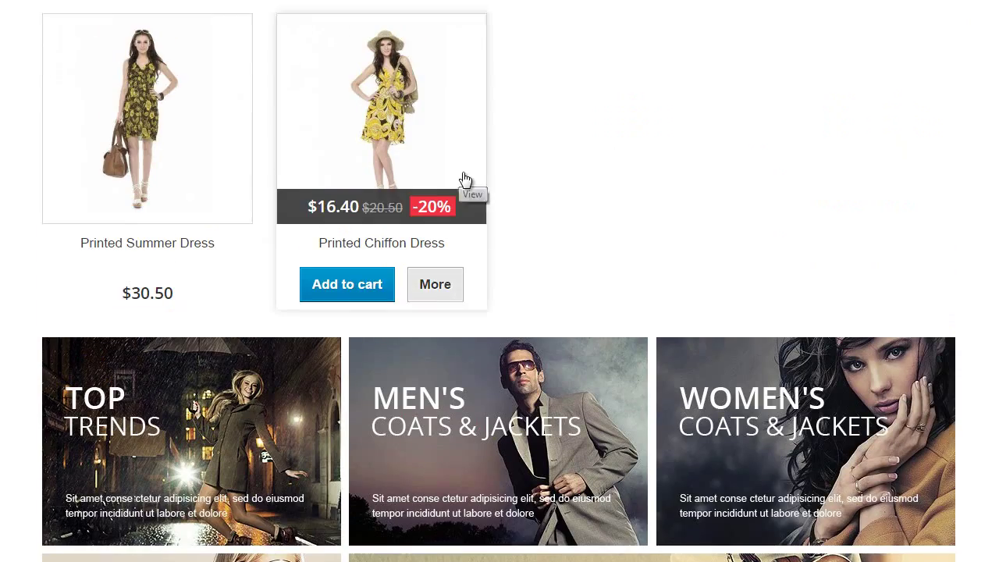
scroll(695, 223, up, 10)
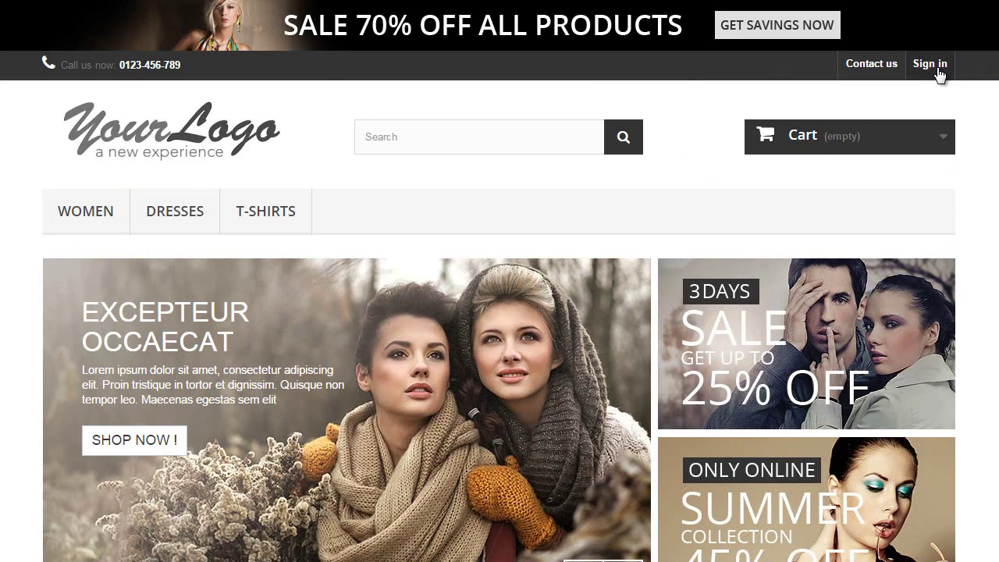
click(935, 66)
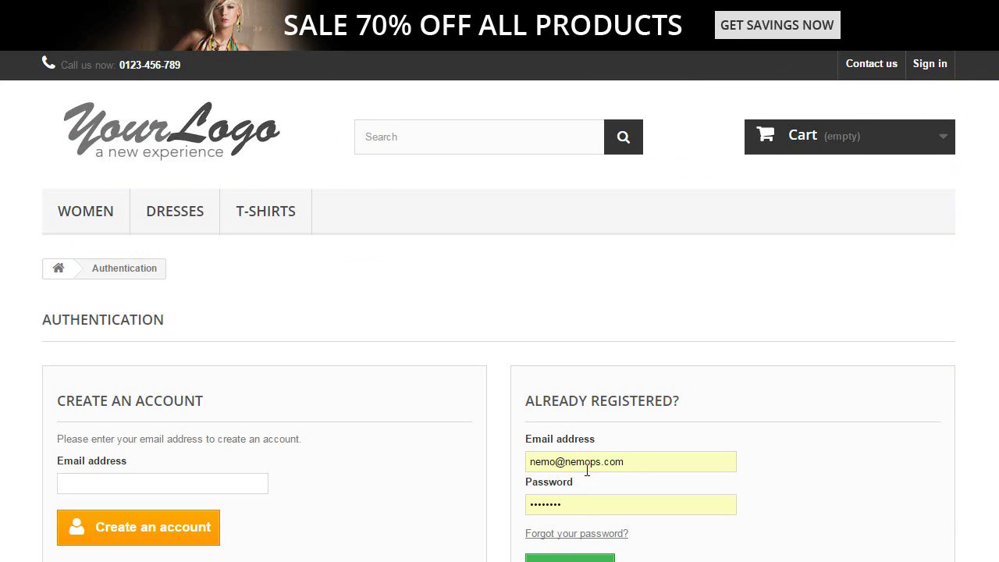
triple_click(634, 469)
key(BackSpace)
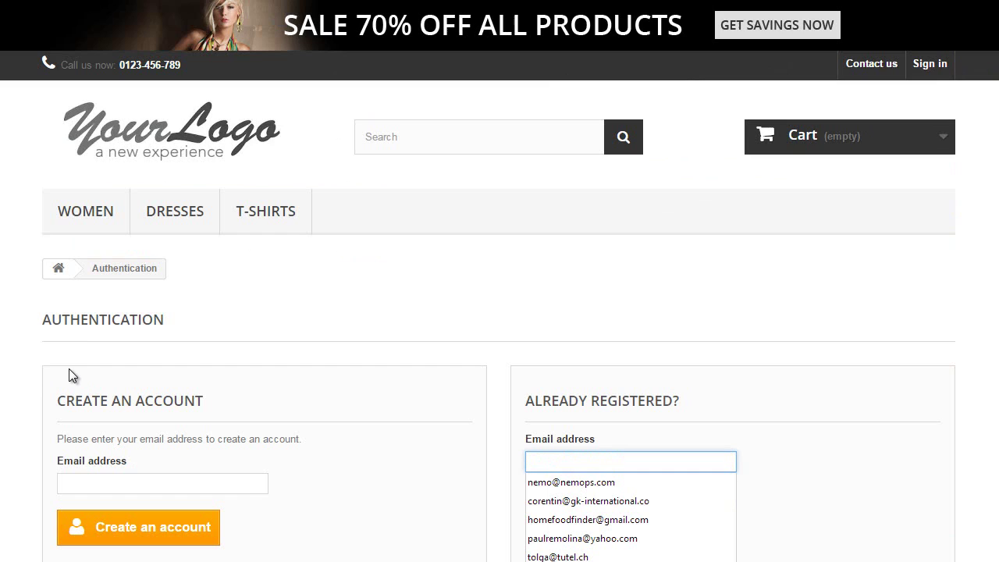
text(pub)
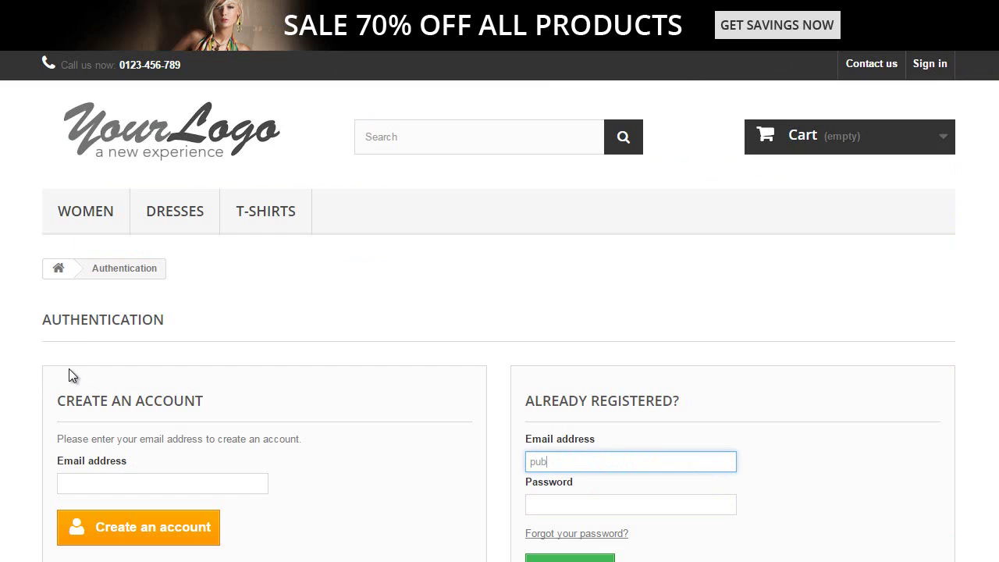
text(@prestashop.com)
key(Tab)
text(********)
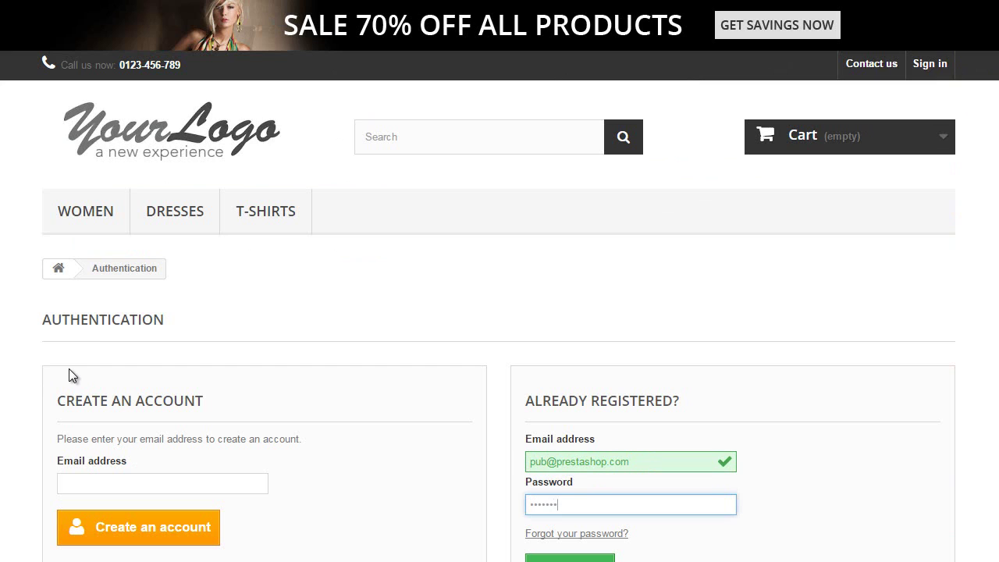
click(569, 557)
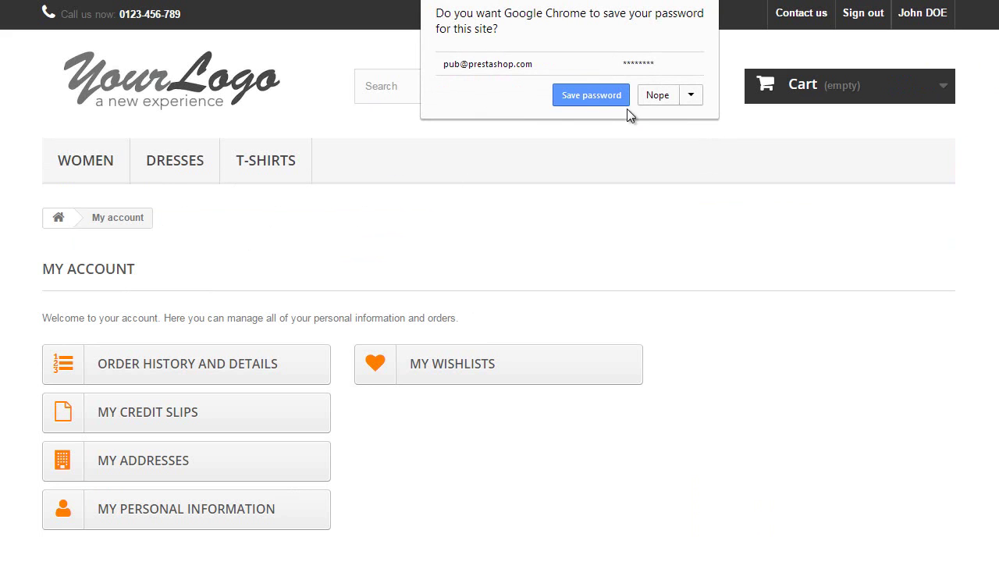
- Return to the shop homepage and open the Printed Summer Dress from Popular products
click(598, 97)
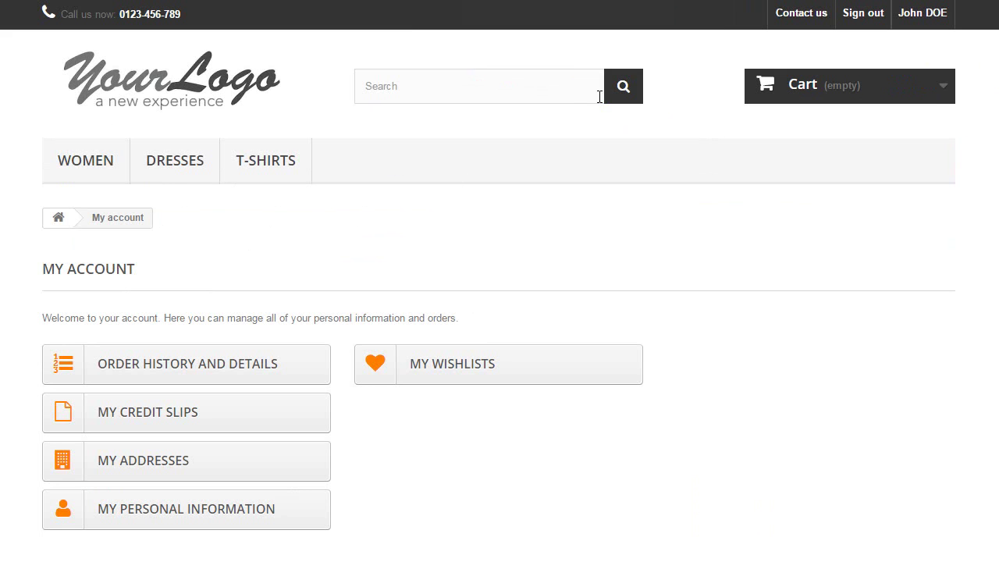
click(182, 80)
scroll(252, 134, down, 10)
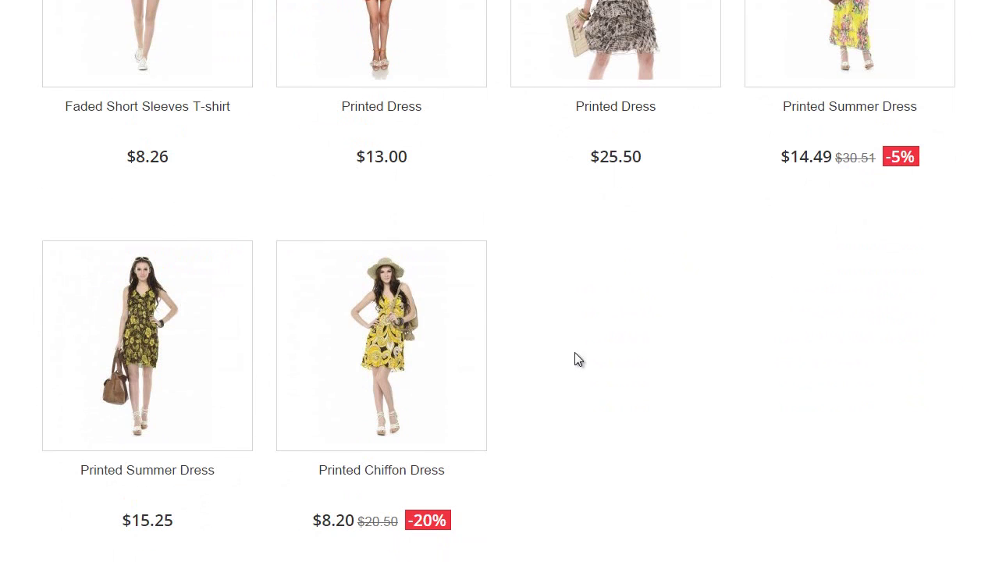
scroll(620, 345, up, 1)
scroll(126, 316, down, 2)
mouse_move(146, 279)
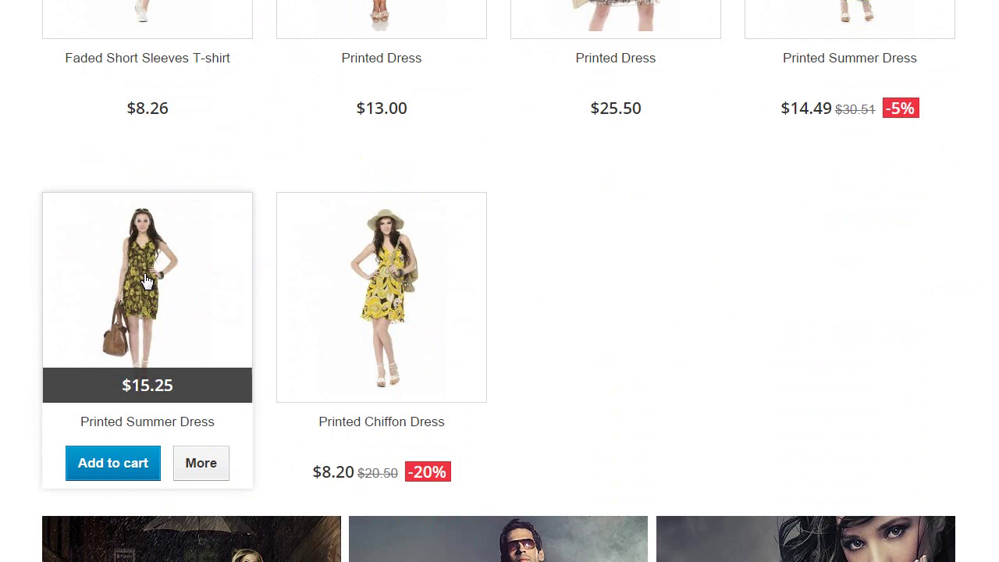
click(146, 279)
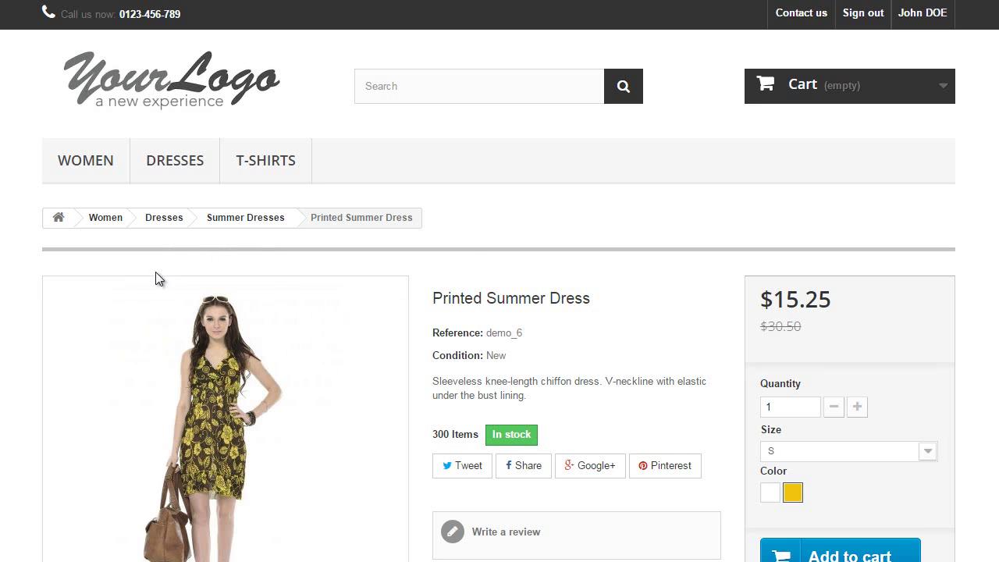
scroll(475, 257, down, 1)
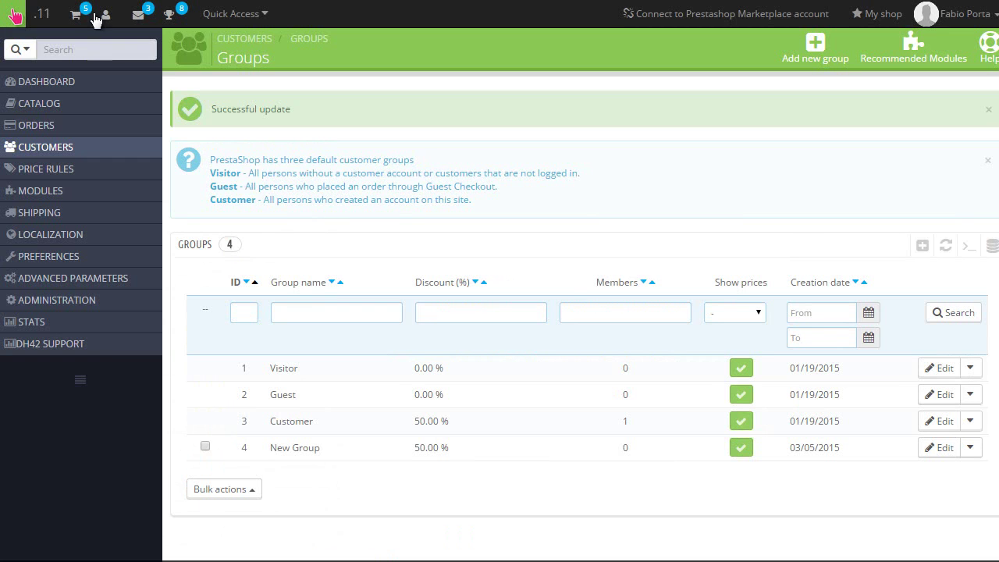
- Open the Women category's edit form from Catalog > Categories
mouse_move(134, 103)
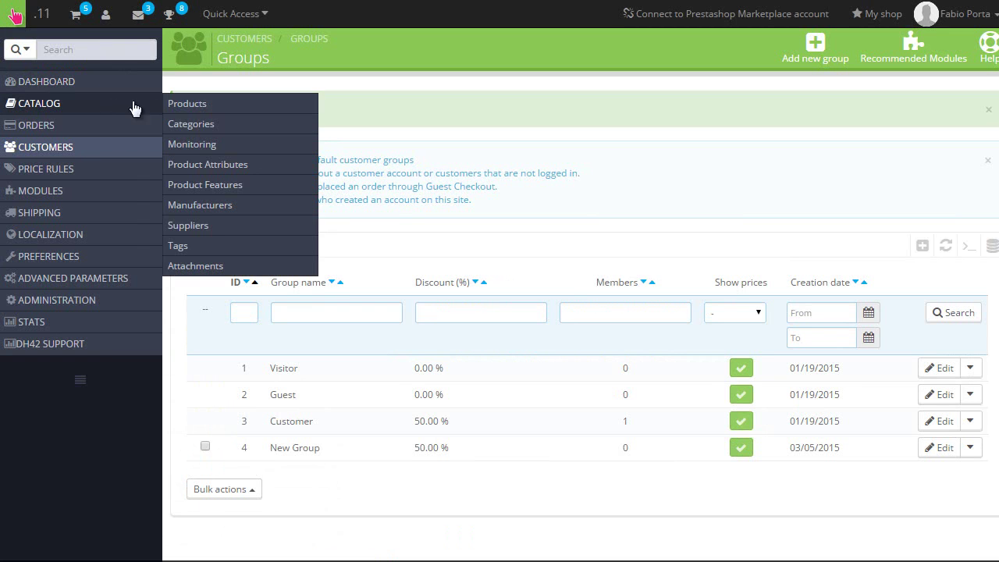
click(196, 124)
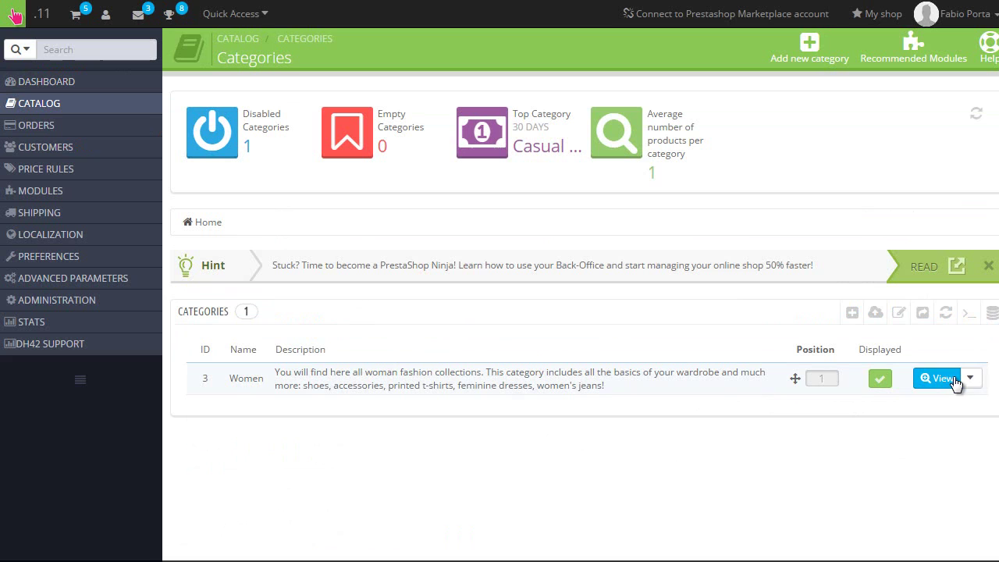
click(969, 378)
click(890, 410)
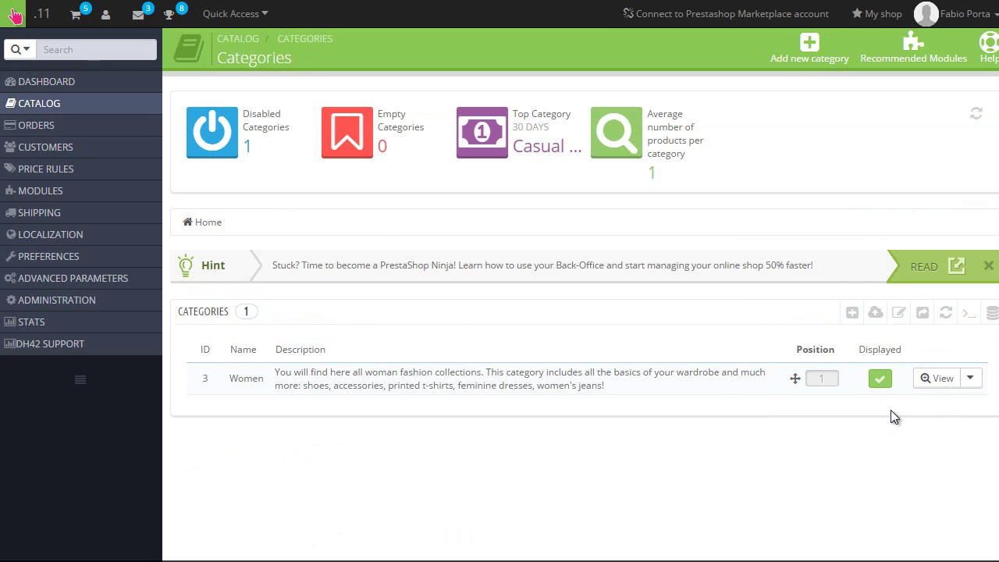
- Untick Customer and New Group under the Women category's Group access, keeping Visitor and Guest
scroll(263, 323, down, 10)
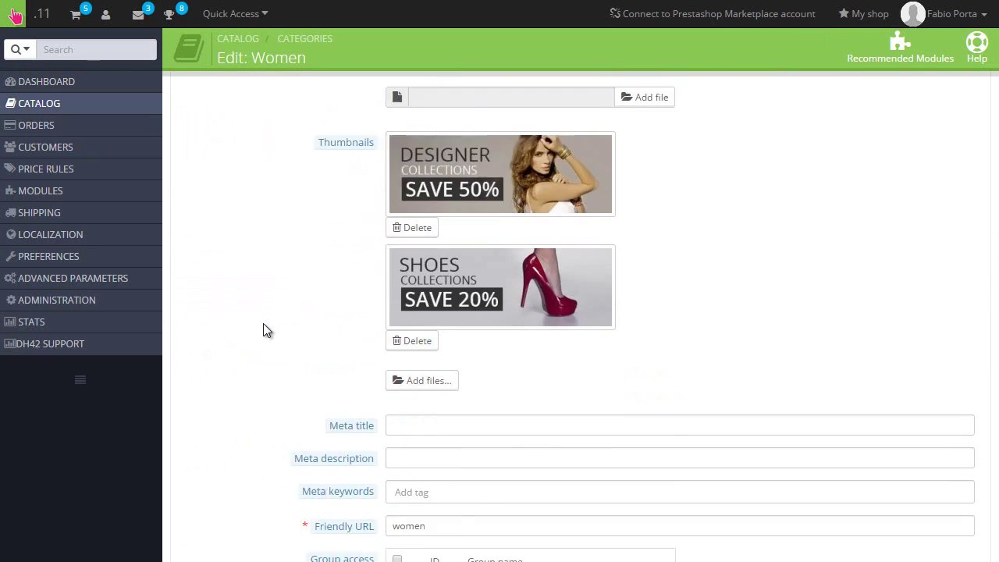
scroll(263, 323, down, 4)
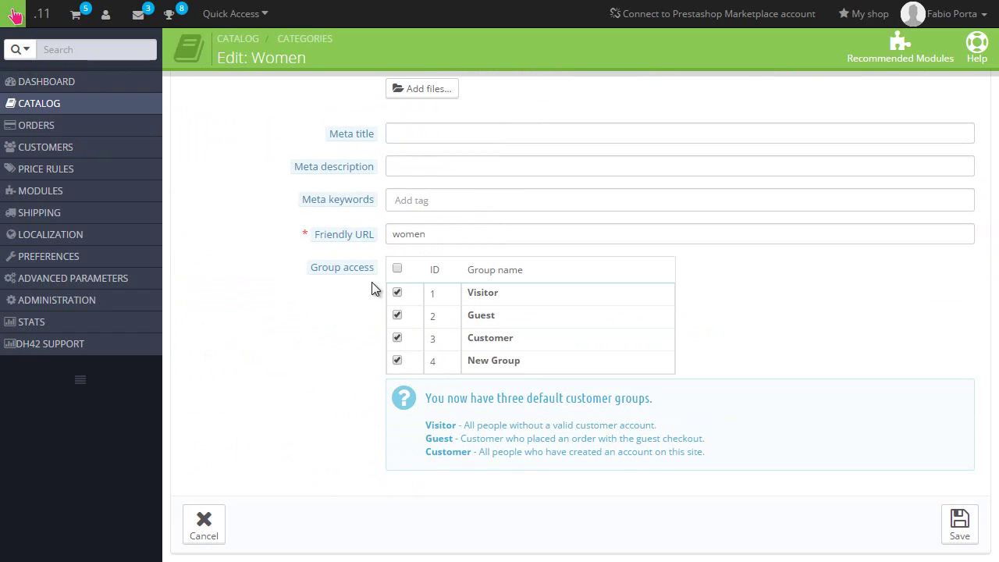
click(398, 339)
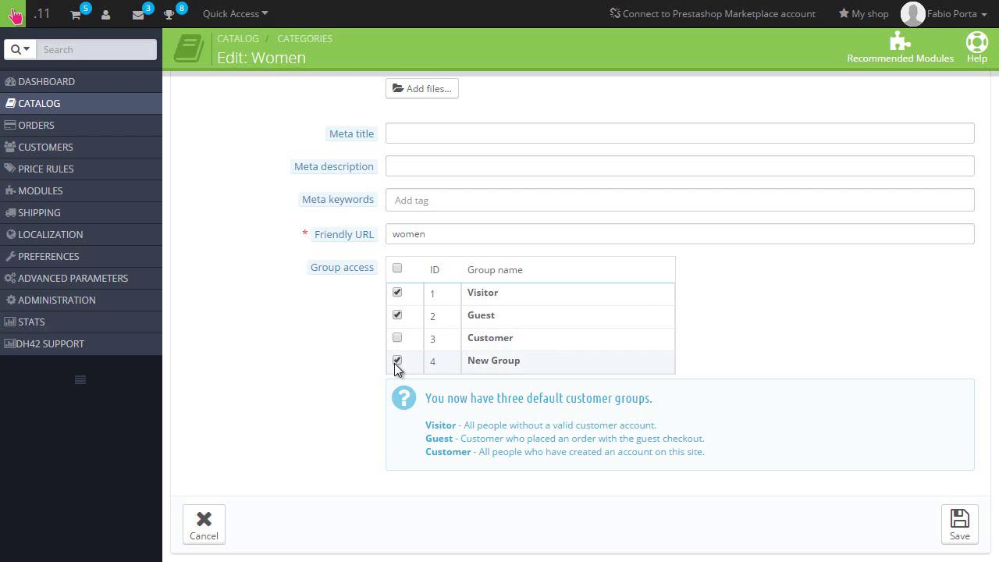
click(397, 361)
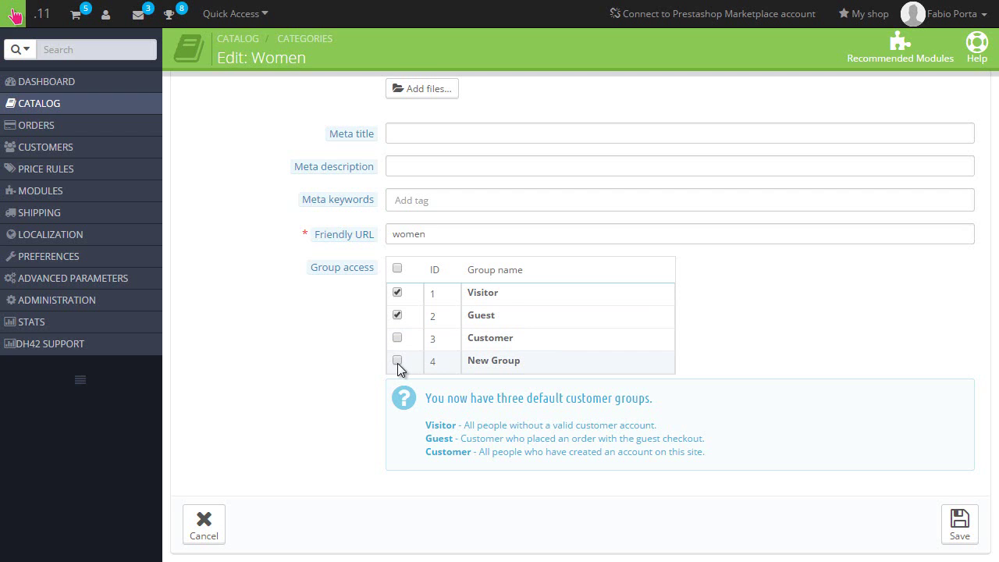
- Save the Women category's group access, then browse the storefront's Evening Dresses category
click(959, 524)
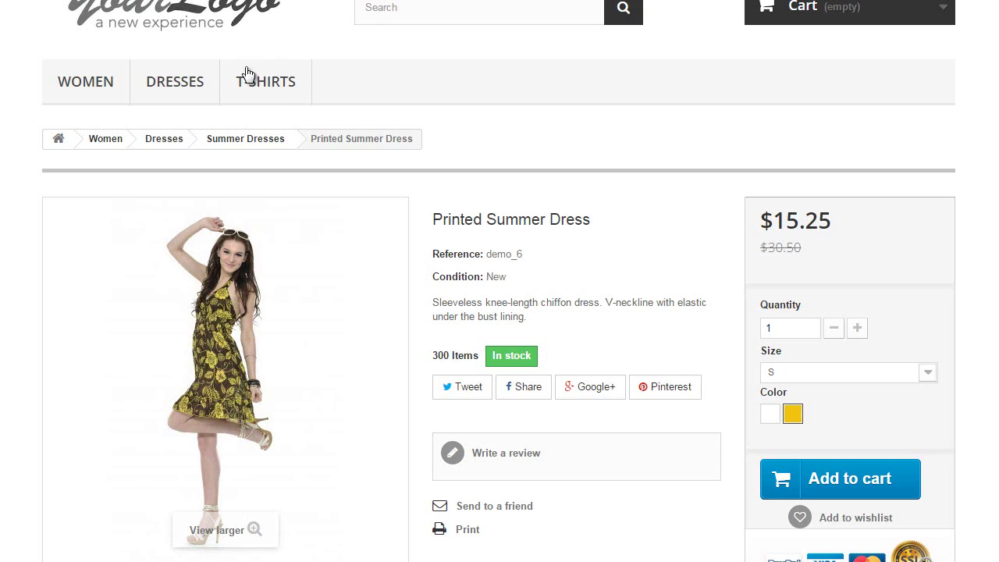
scroll(279, 149, up, 1)
mouse_move(87, 162)
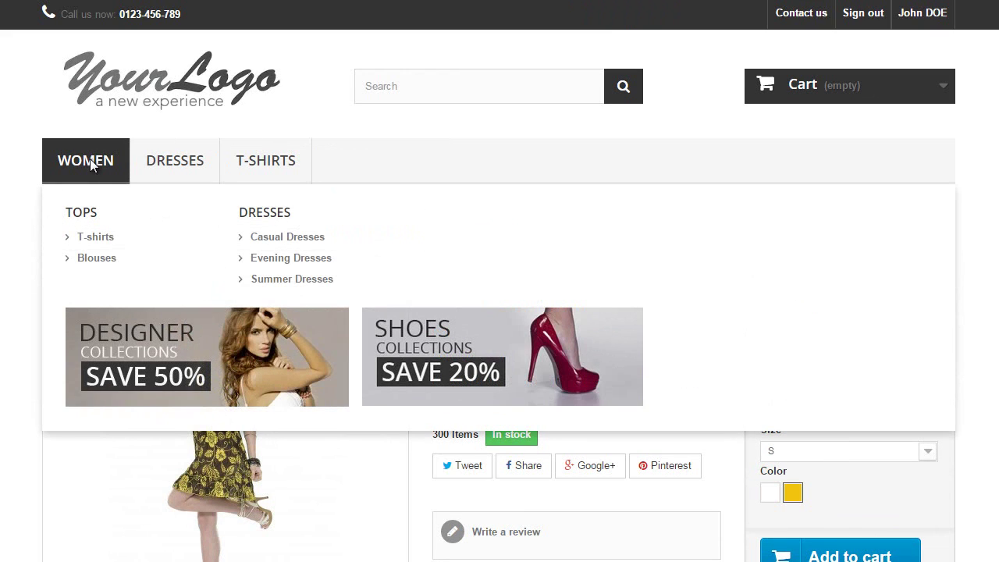
click(232, 259)
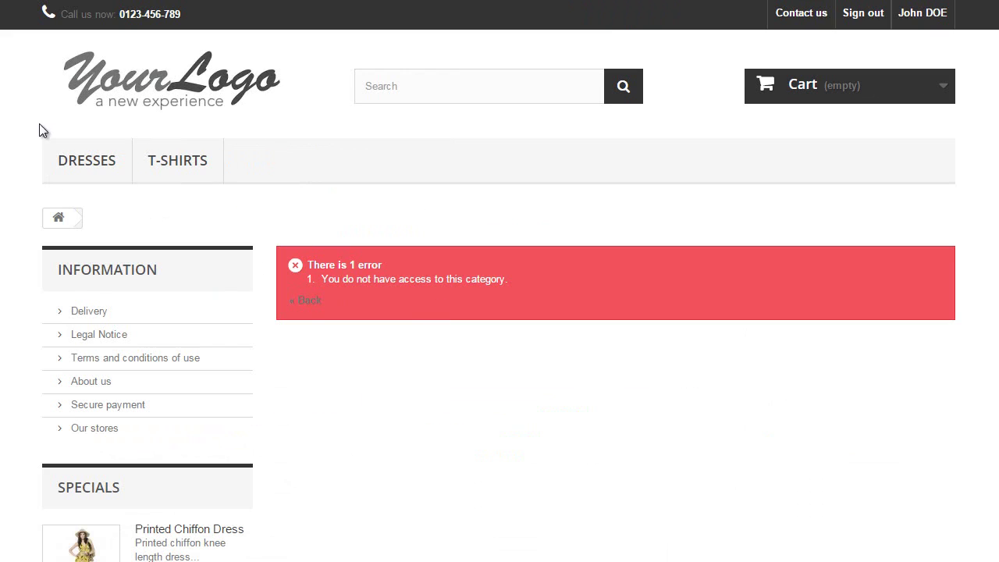
mouse_move(70, 162)
- Sign out of the customer account on the storefront and scroll the product list
scroll(416, 286, down, 3)
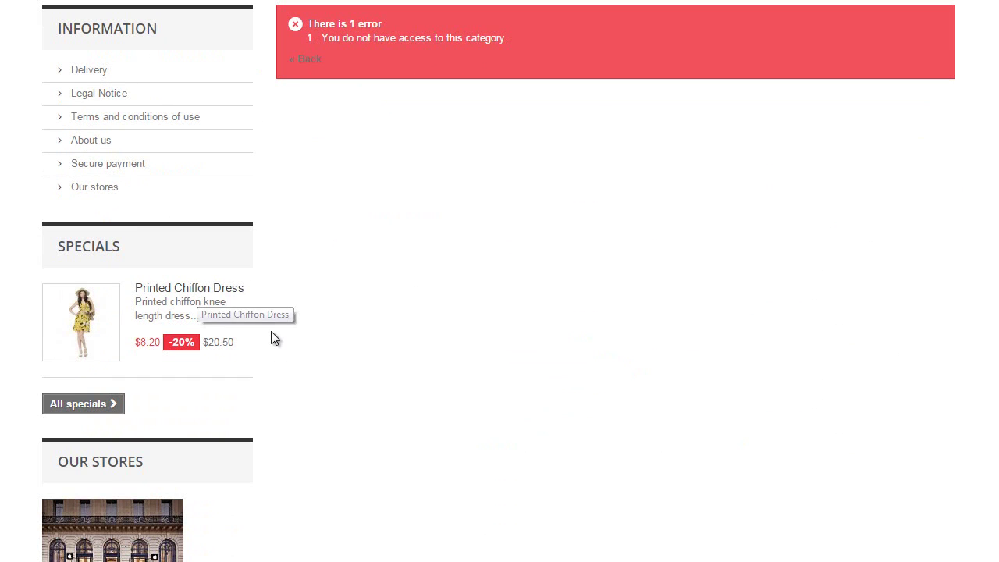
scroll(274, 338, up, 3)
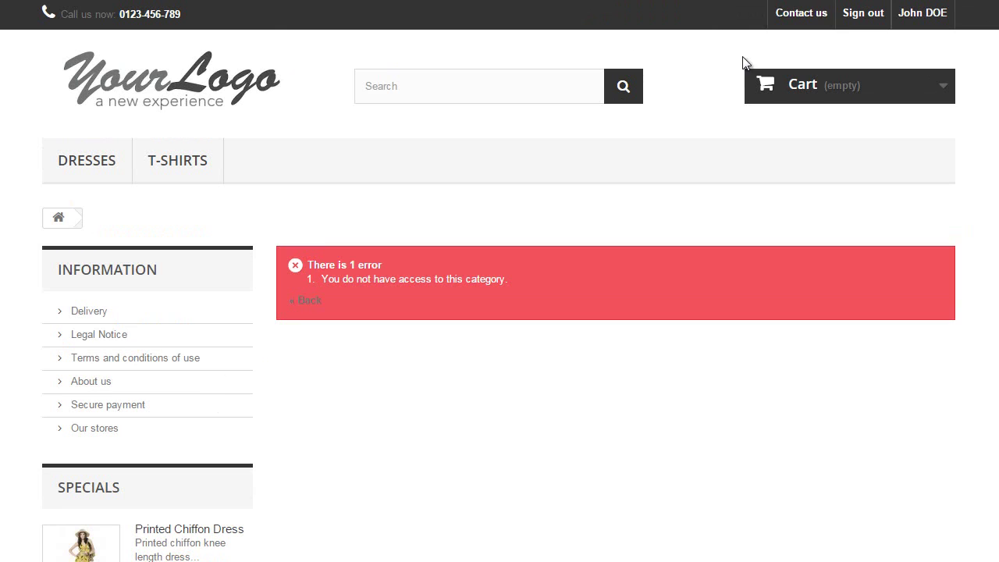
click(864, 24)
scroll(577, 226, down, 4)
scroll(547, 231, down, 5)
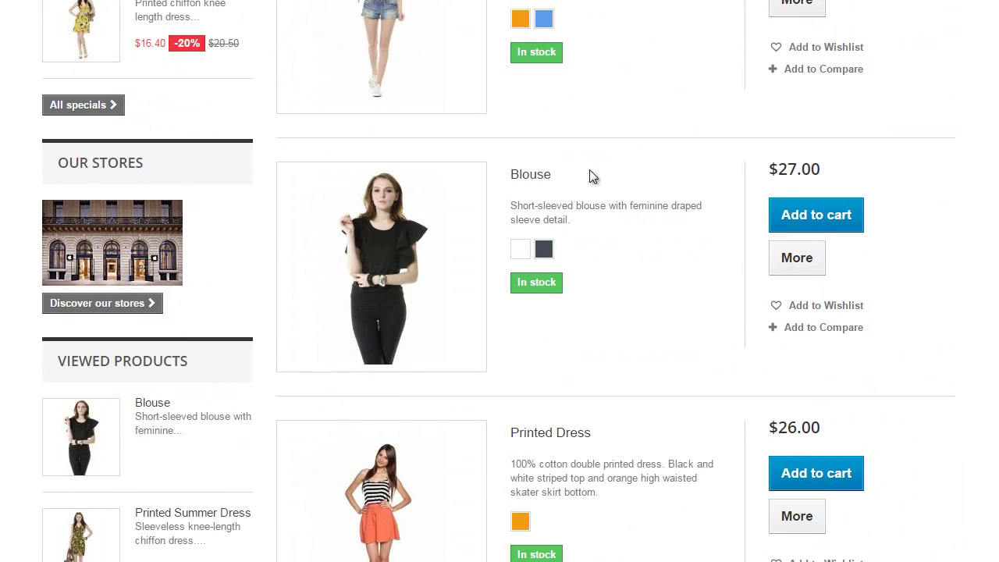
- Open the Blouse page, sign in as the customer, and reload to get 'You do not have access to this product'
click(537, 174)
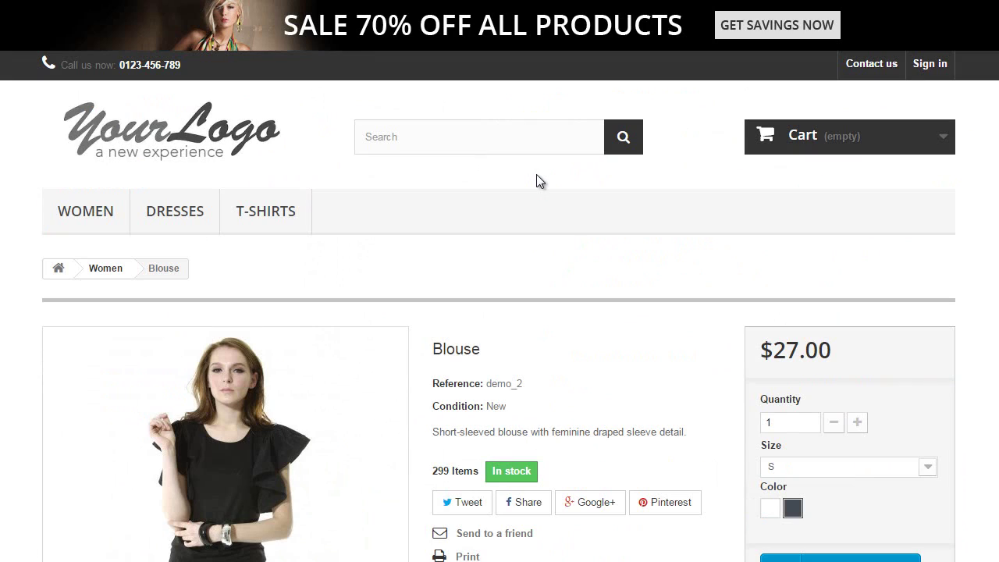
scroll(537, 180, down, 3)
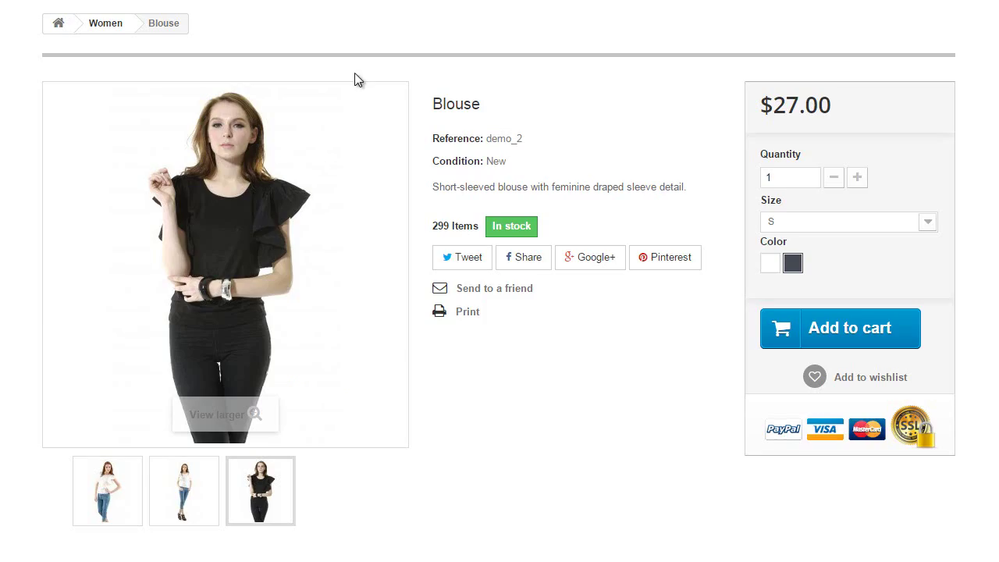
scroll(785, 111, up, 3)
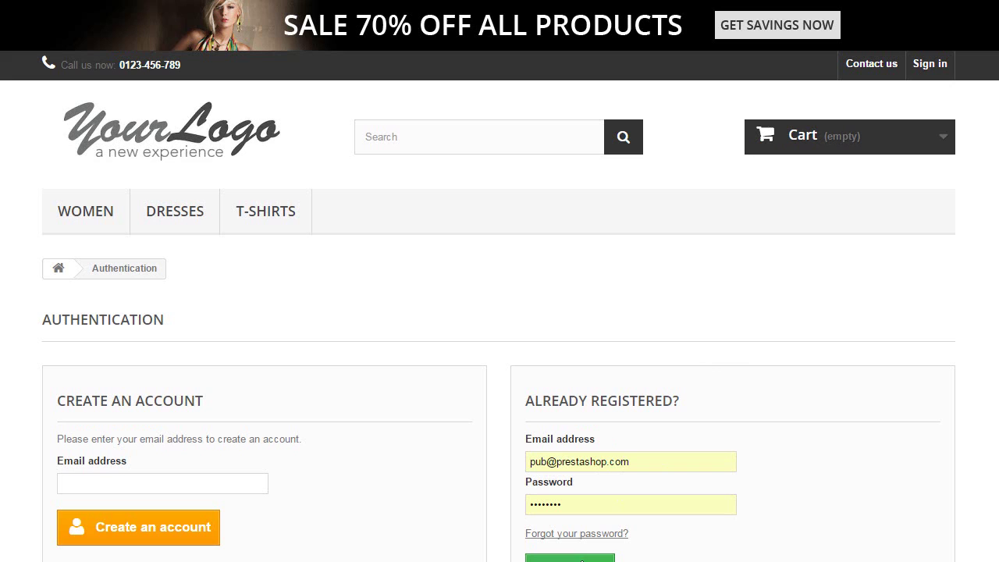
click(570, 557)
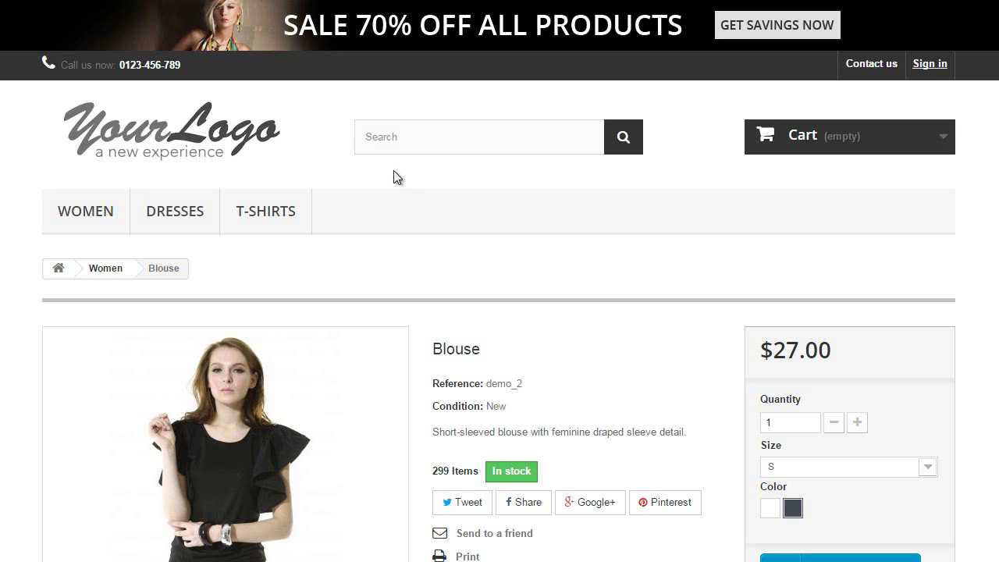
key(F5)
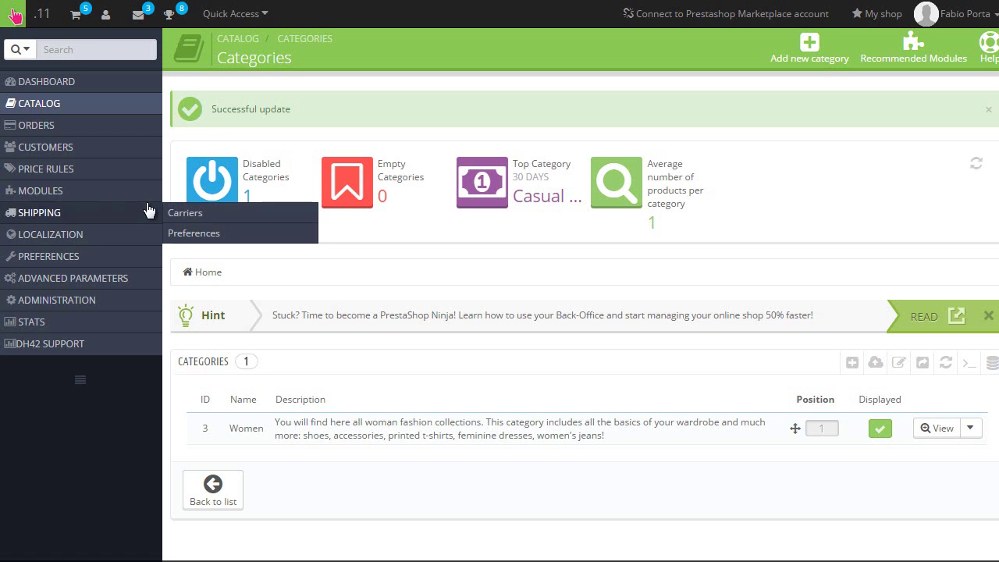
- Open Modules > Payment and scroll to its Currency and Group restrictions sections
mouse_move(86, 197)
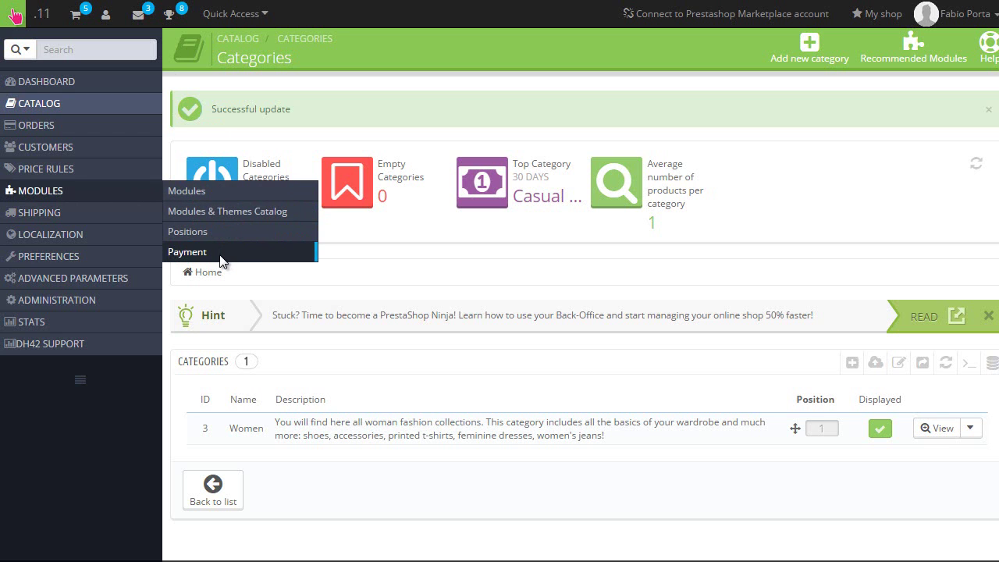
click(188, 252)
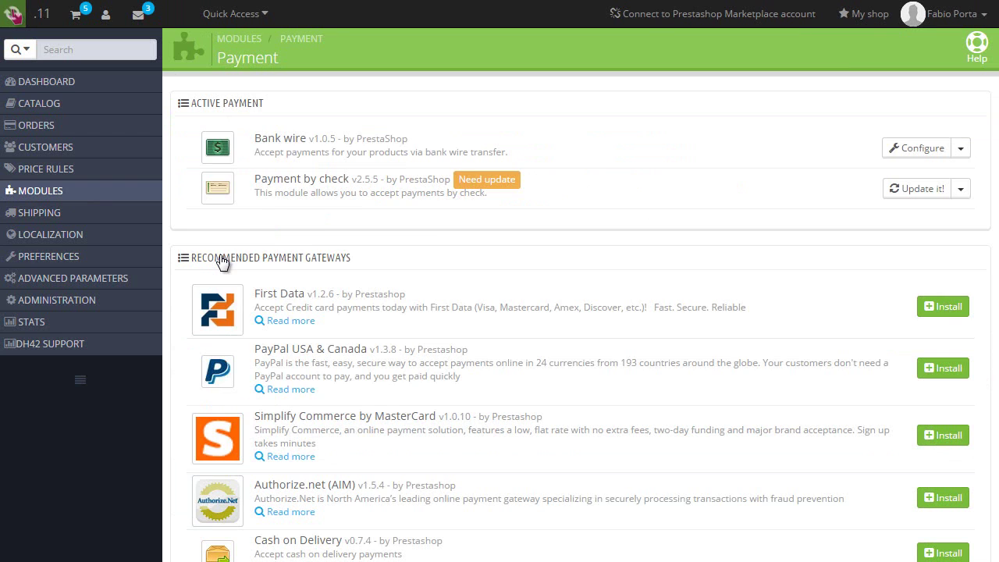
scroll(625, 188, down, 10)
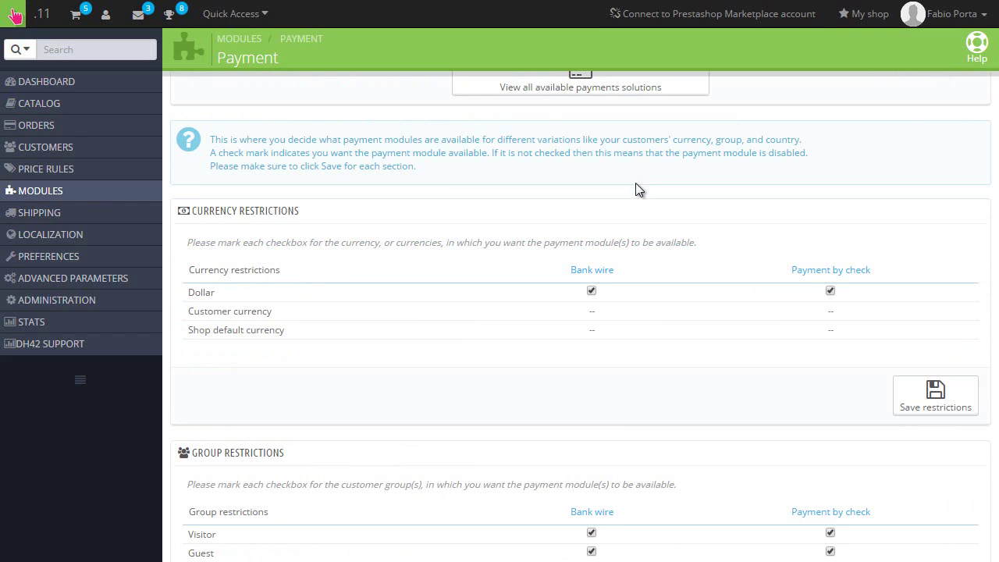
scroll(635, 186, down, 3)
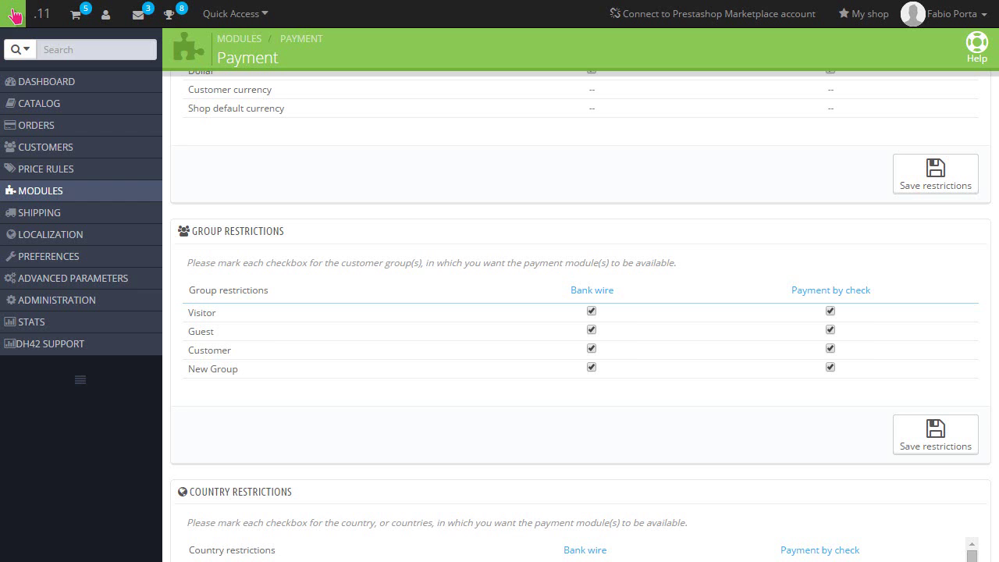
- Go to Customers > Customer Service to view thread statistics and the customer threads list
mouse_move(78, 168)
mouse_move(116, 150)
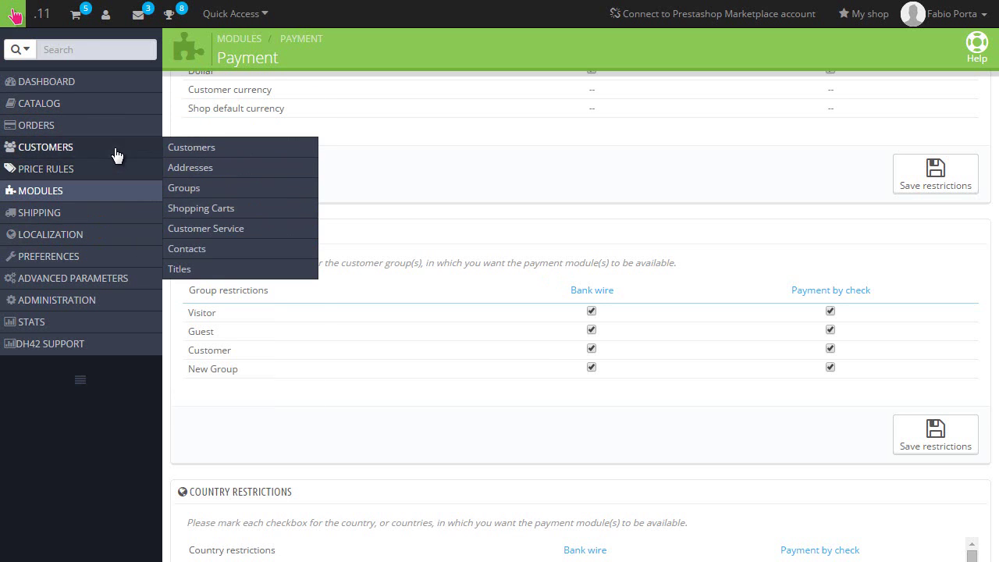
click(189, 234)
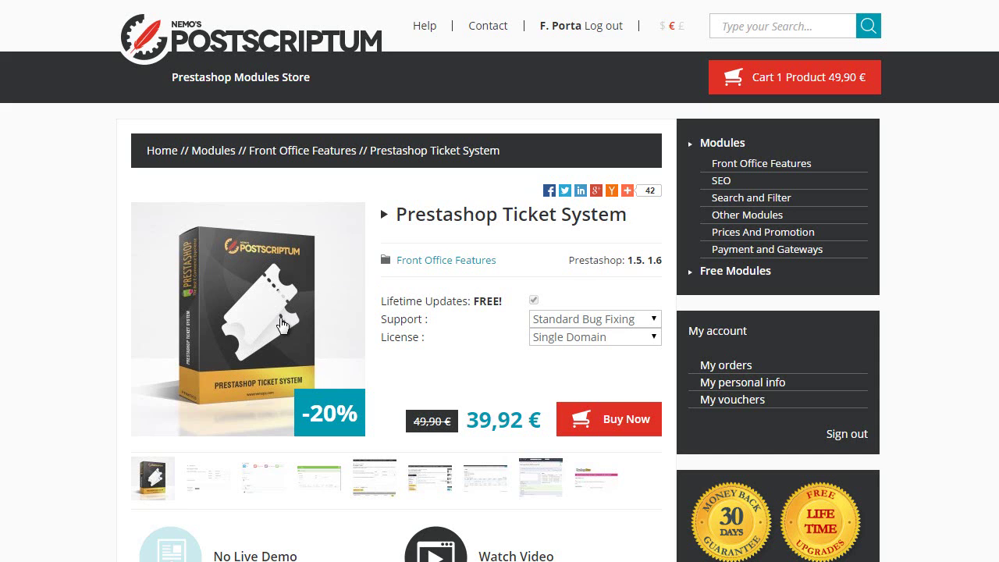
scroll(279, 269, down, 2)
scroll(279, 269, down, 4)
scroll(262, 274, down, 6)
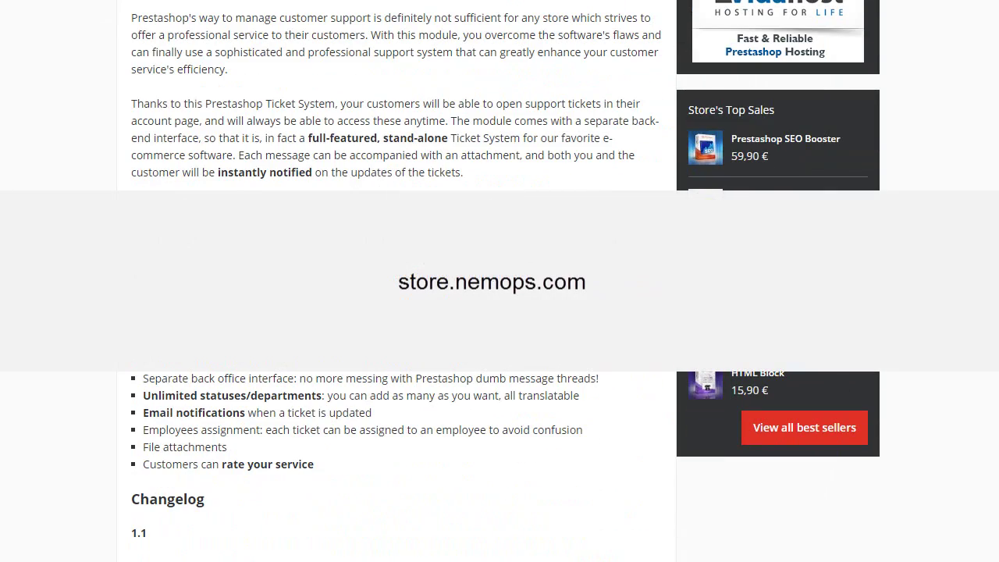
scroll(390, 281, down, 5)
scroll(390, 281, up, 20)
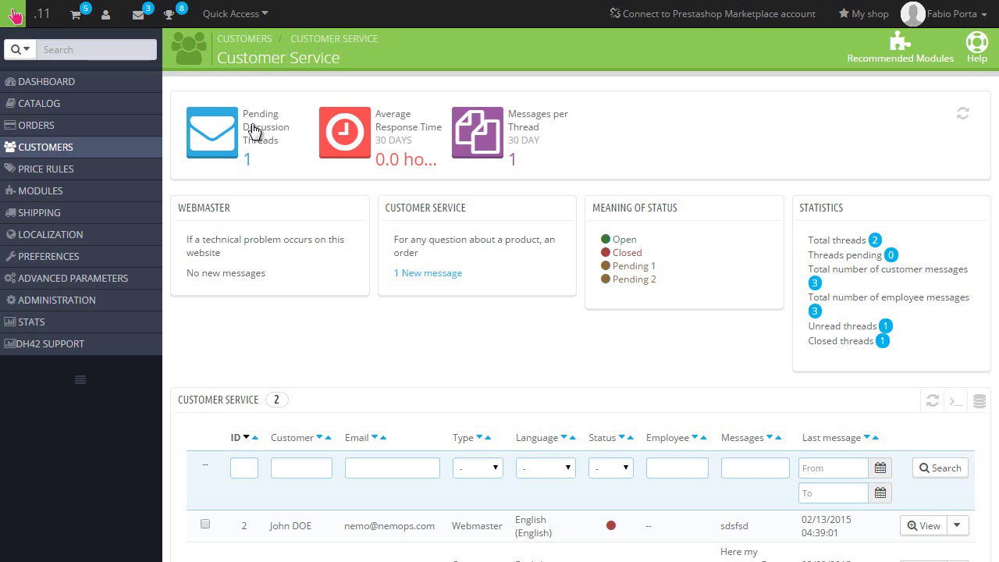
scroll(270, 196, down, 1)
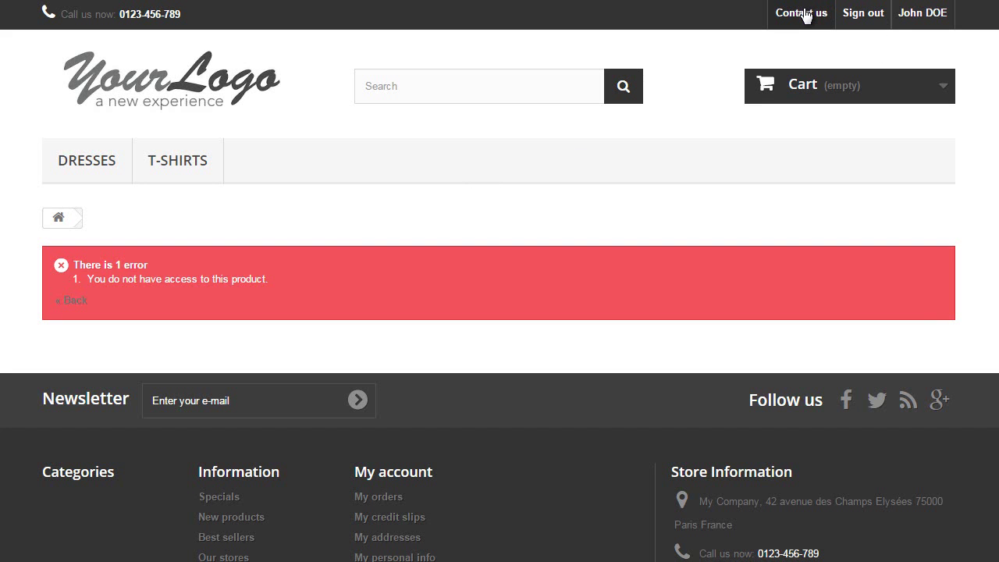
click(808, 14)
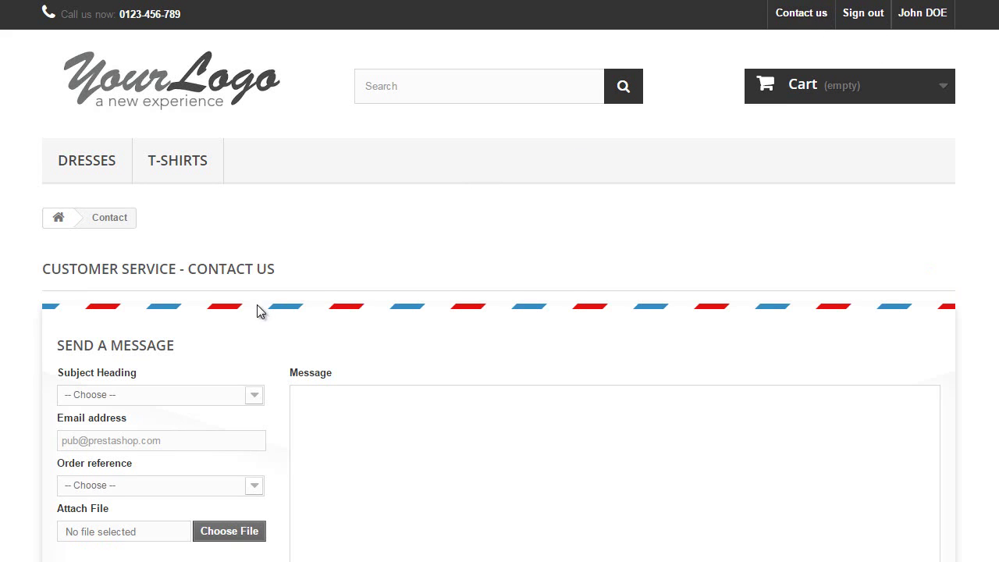
scroll(257, 304, down, 2)
click(178, 294)
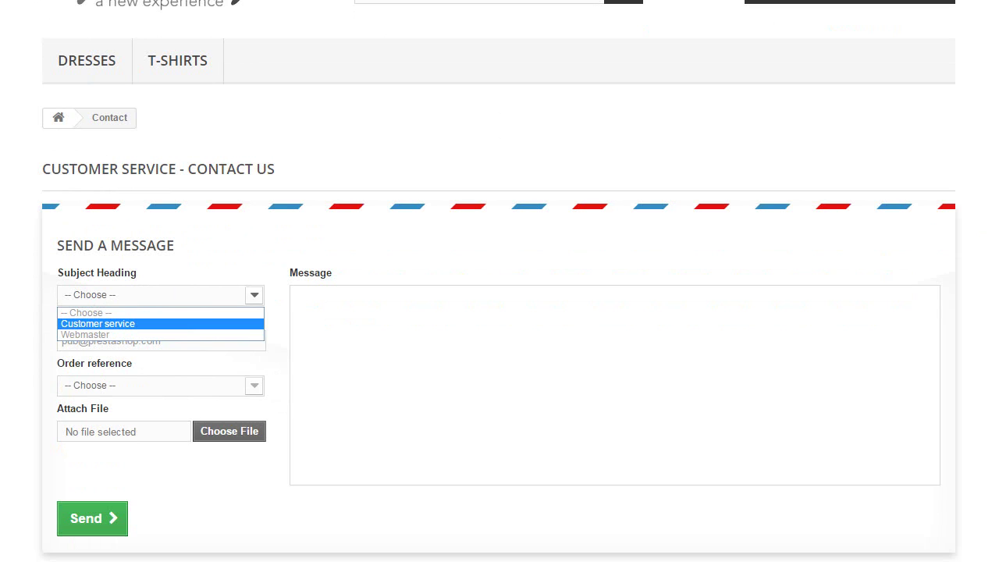
key(Escape)
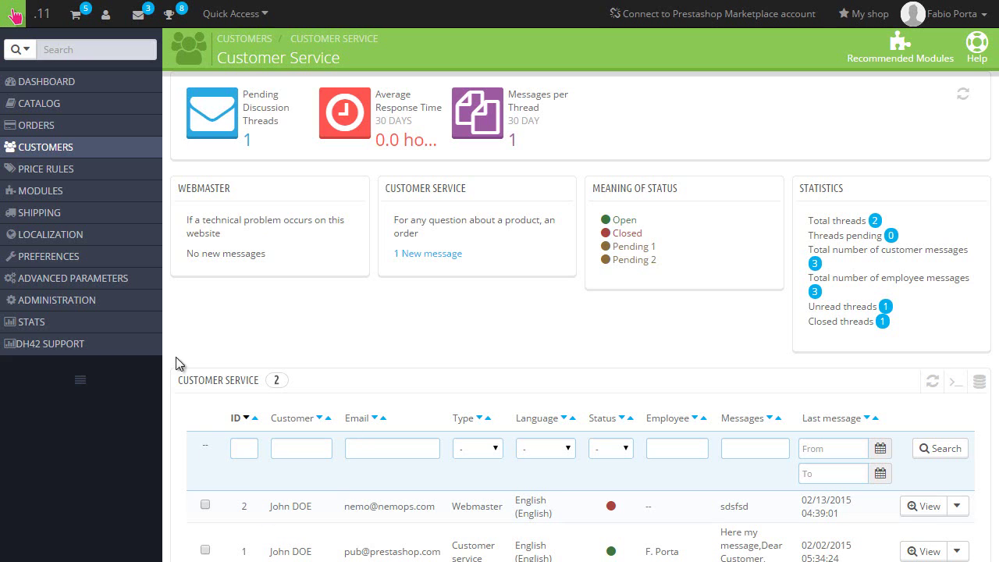
mouse_move(92, 159)
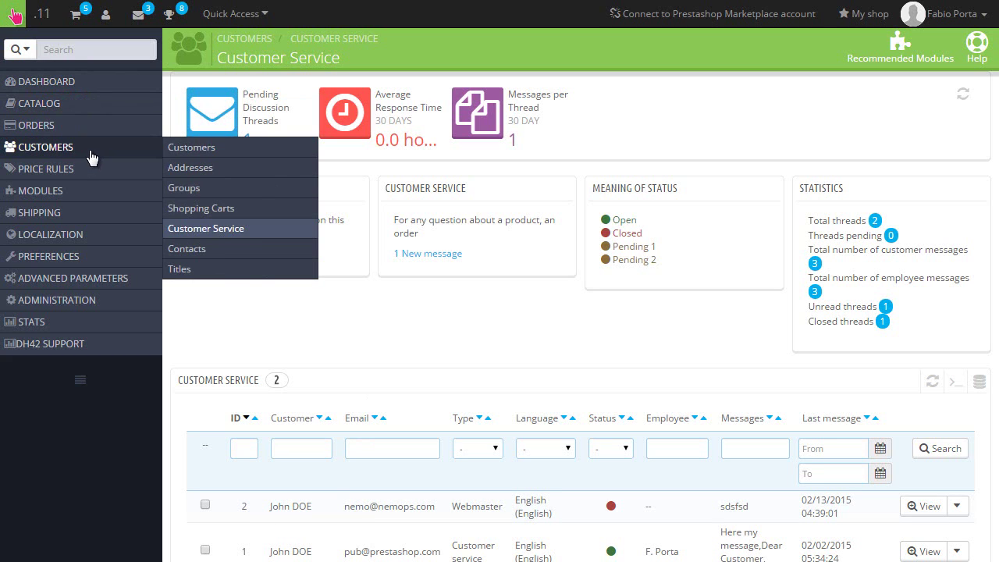
click(228, 256)
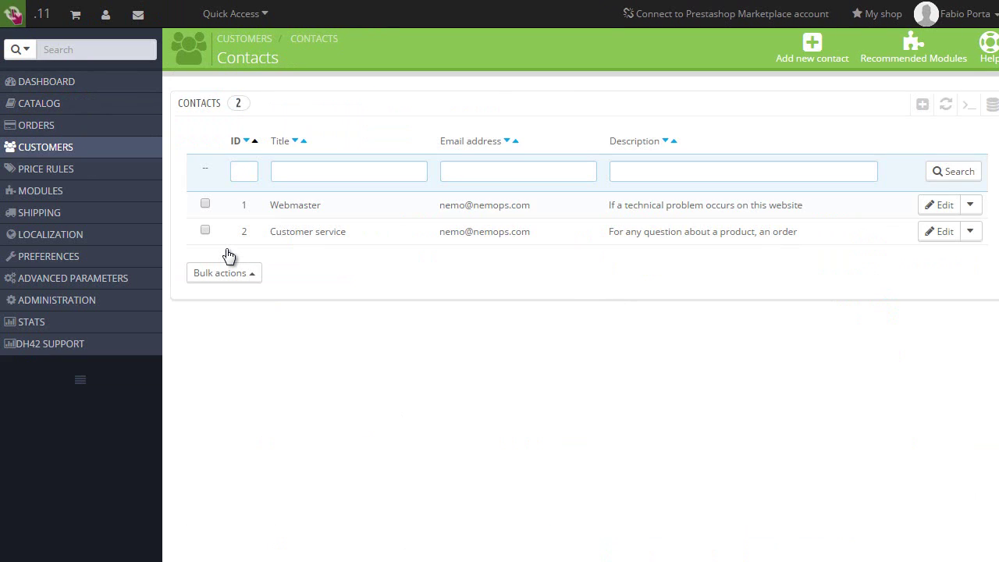
click(381, 216)
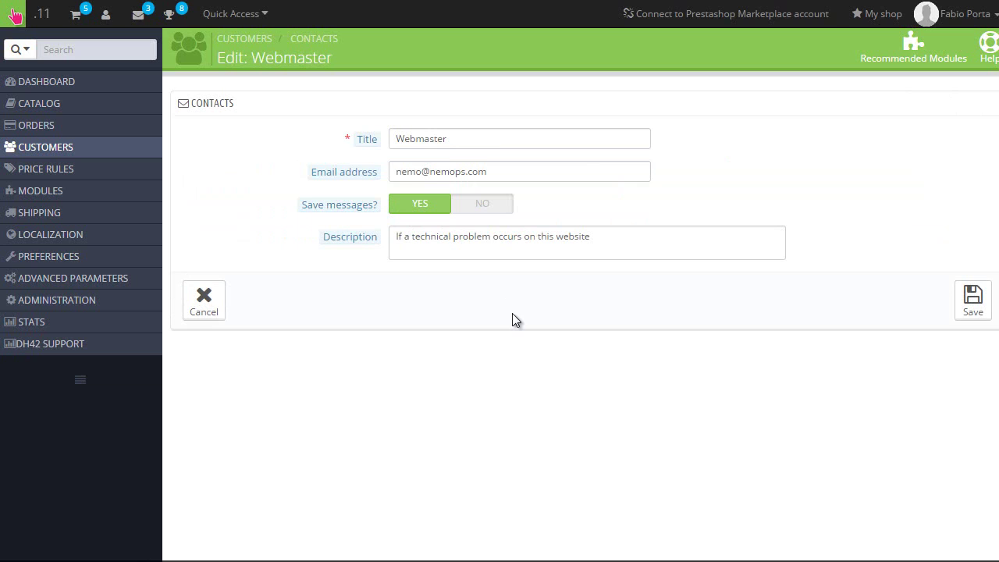
click(466, 171)
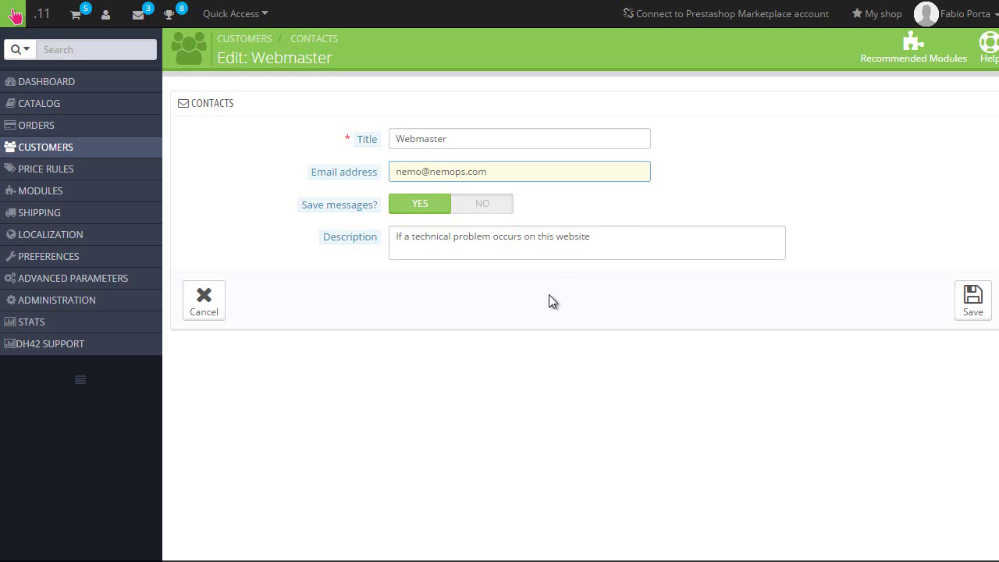
mouse_move(93, 152)
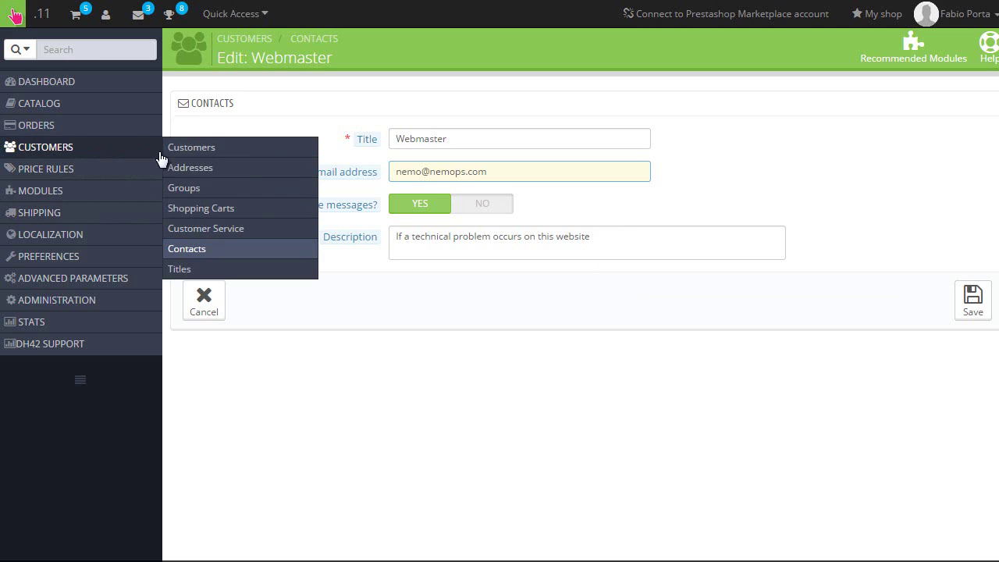
click(219, 226)
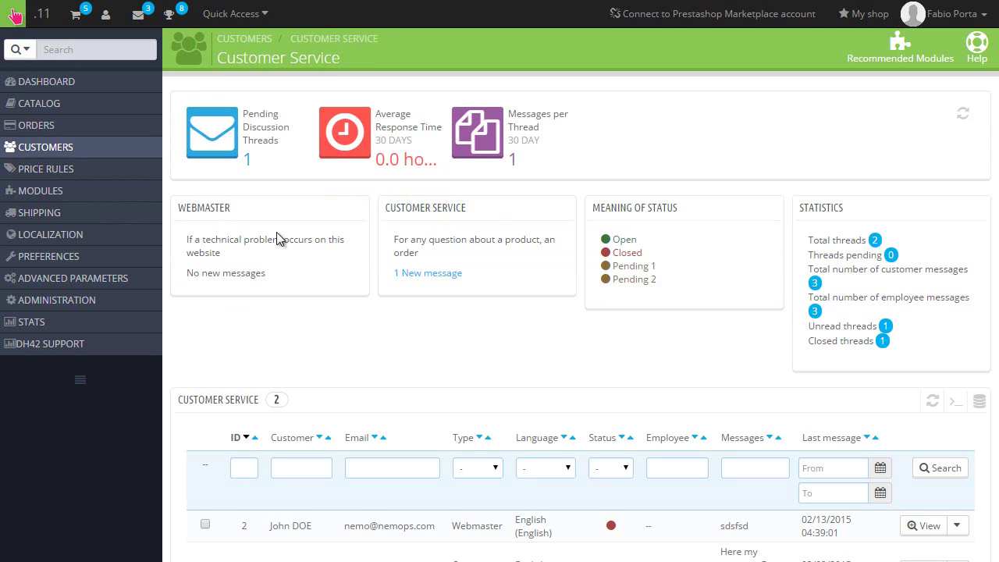
scroll(633, 503, down, 2)
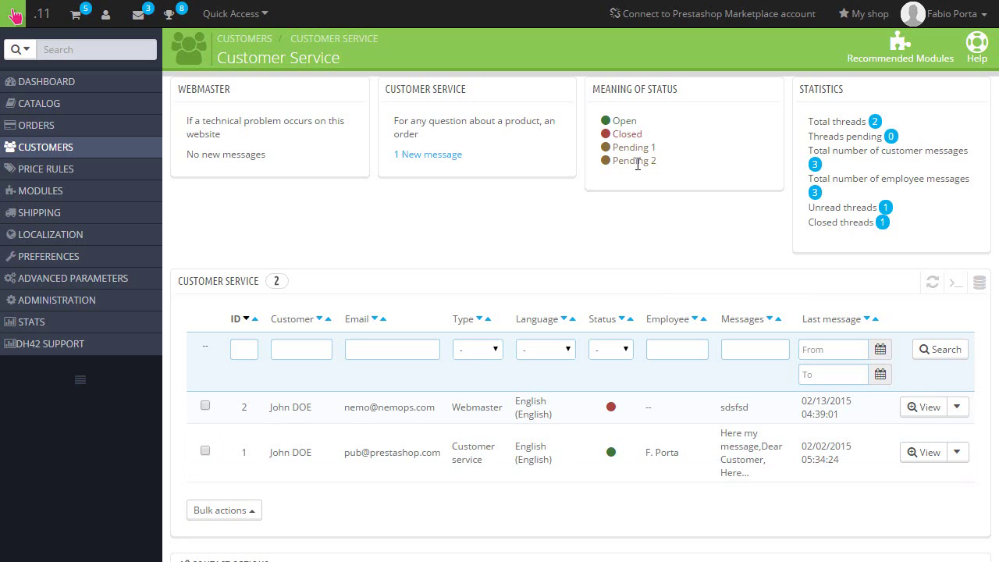
scroll(637, 164, down, 2)
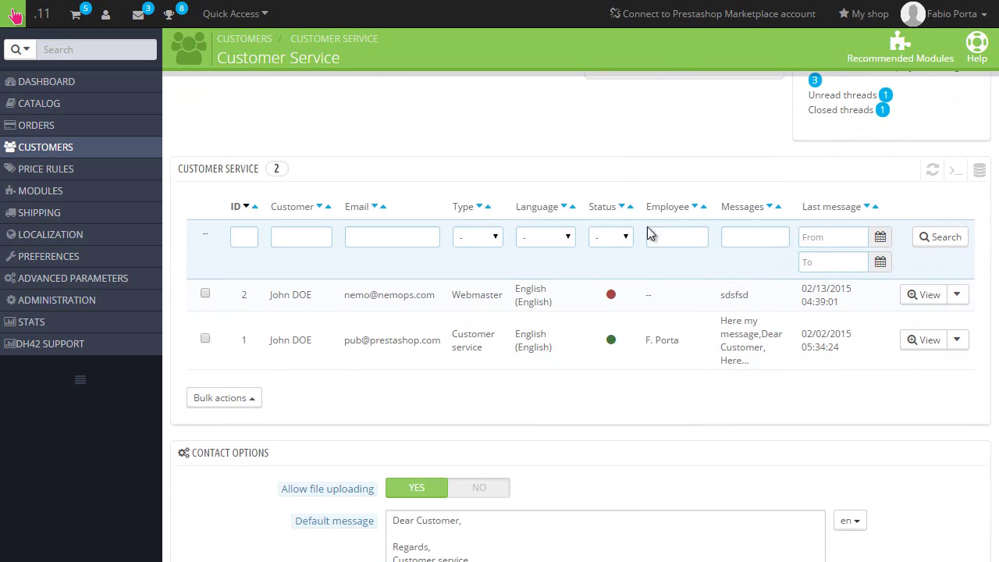
- View thread #1 and read the Printed Summer Dress message and the staff replies
click(568, 353)
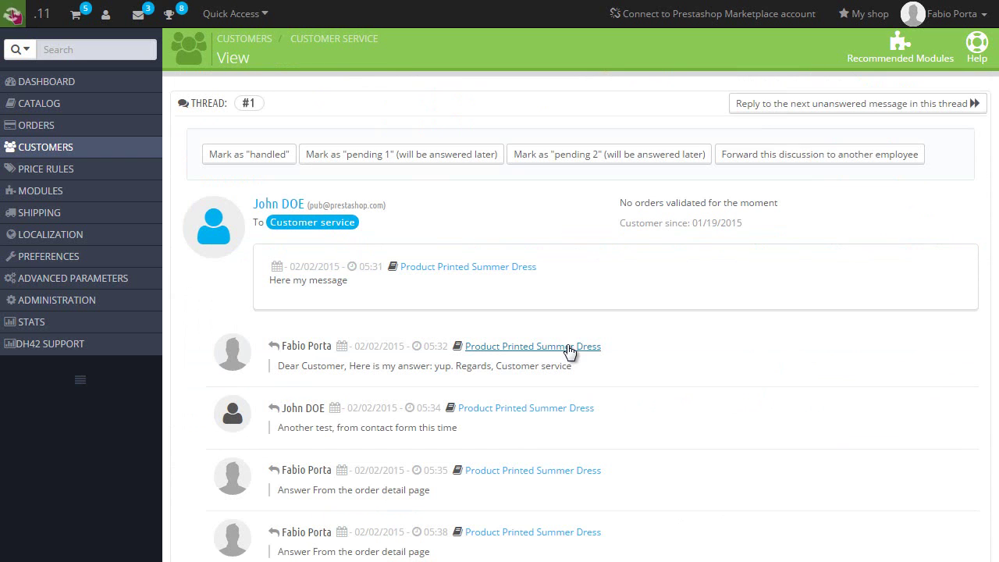
scroll(577, 370, down, 10)
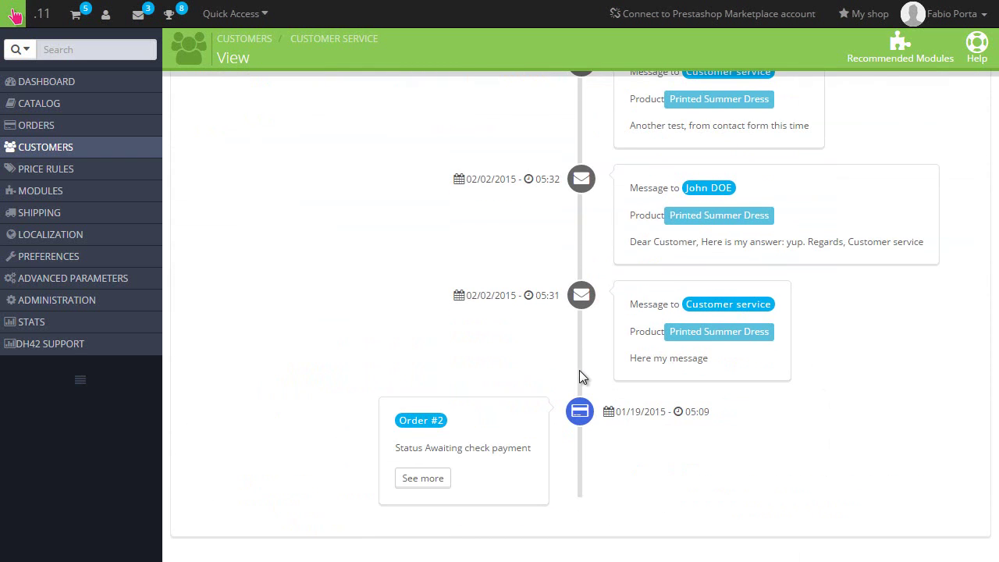
scroll(589, 389, up, 10)
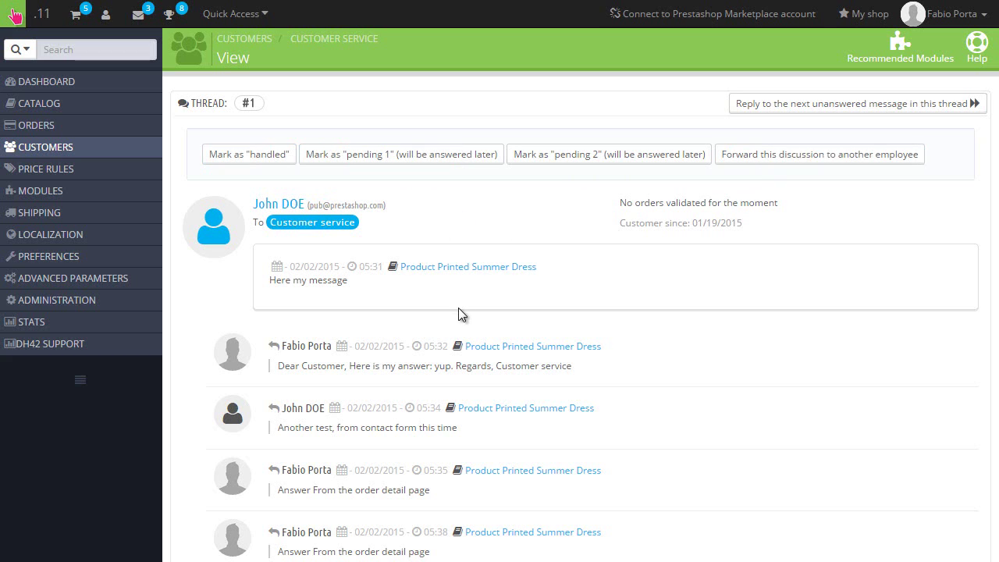
scroll(458, 308, down, 1)
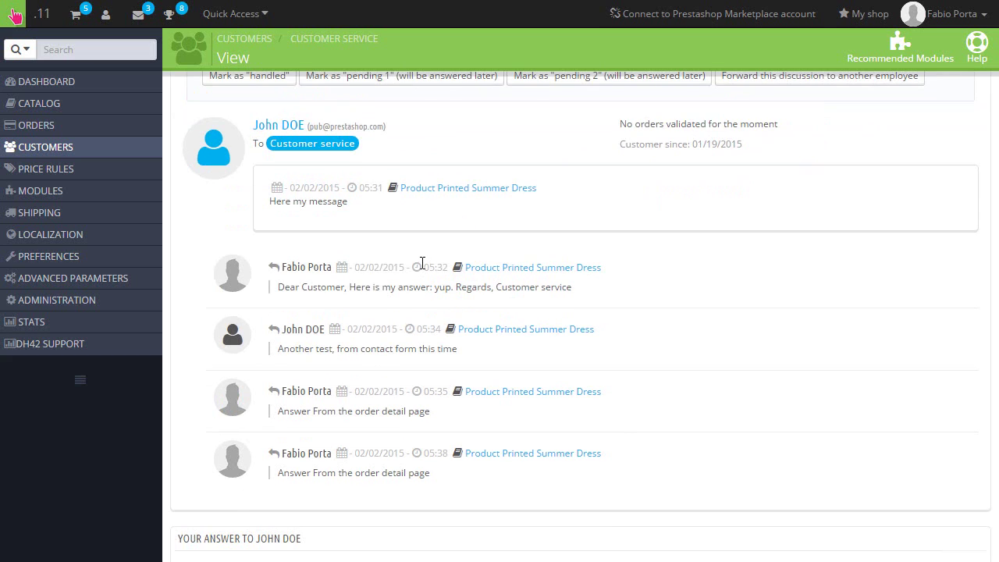
scroll(421, 263, up, 1)
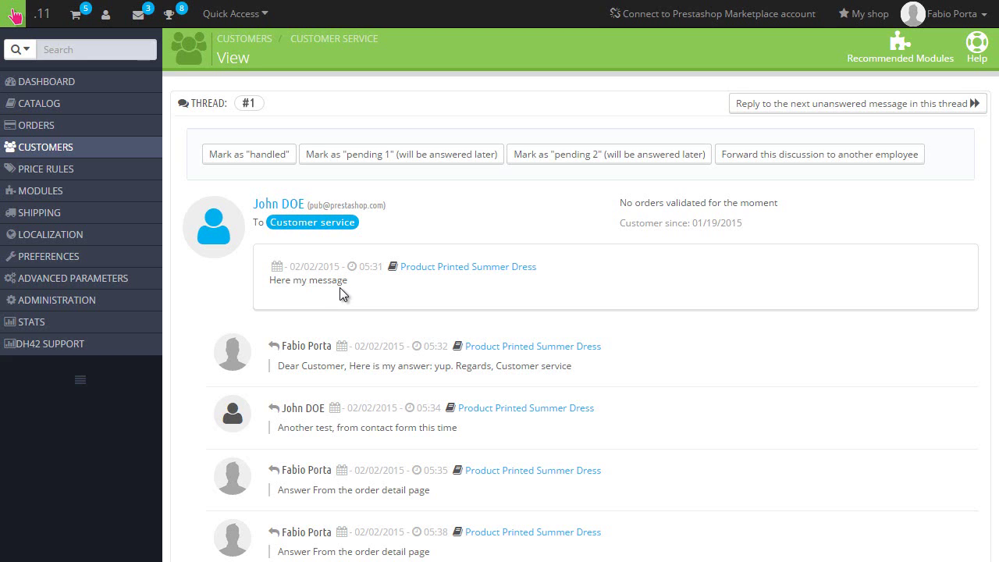
scroll(340, 301, down, 1)
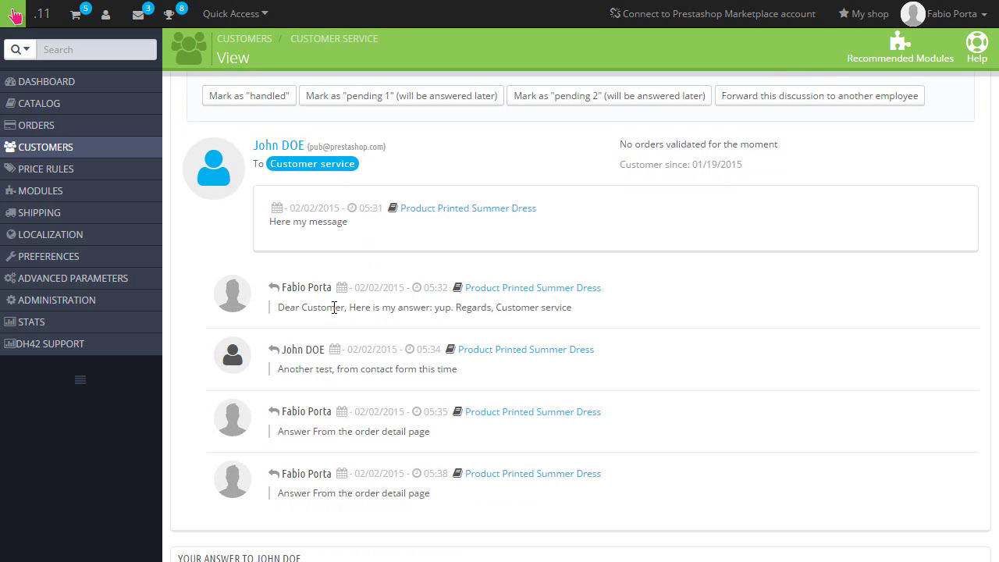
scroll(334, 308, down, 3)
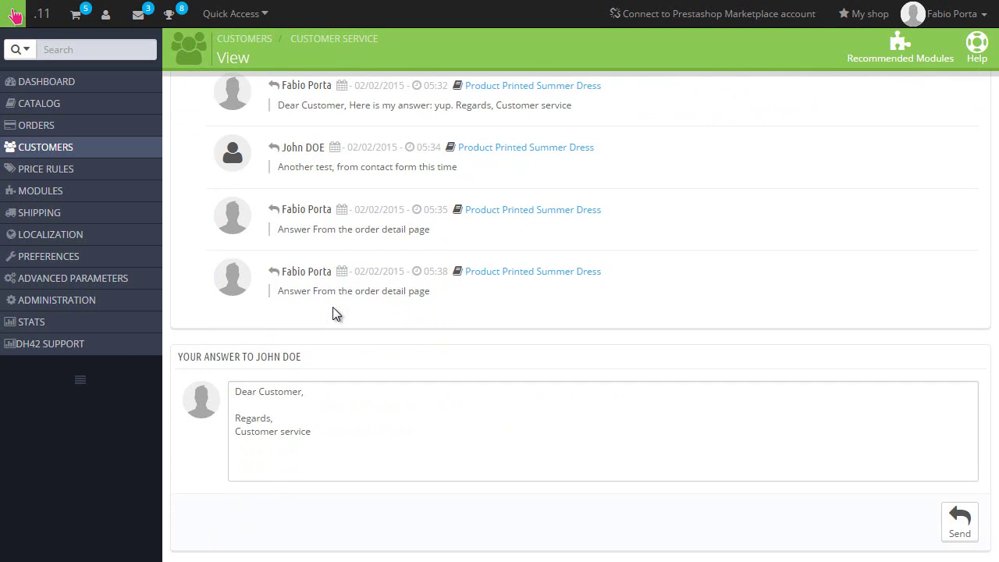
scroll(333, 313, down, 1)
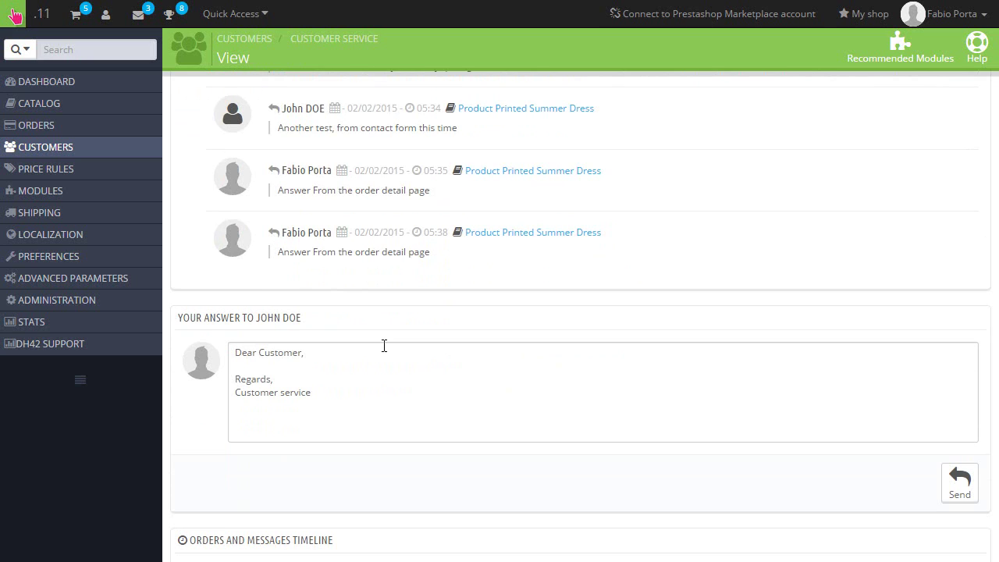
scroll(384, 346, up, 4)
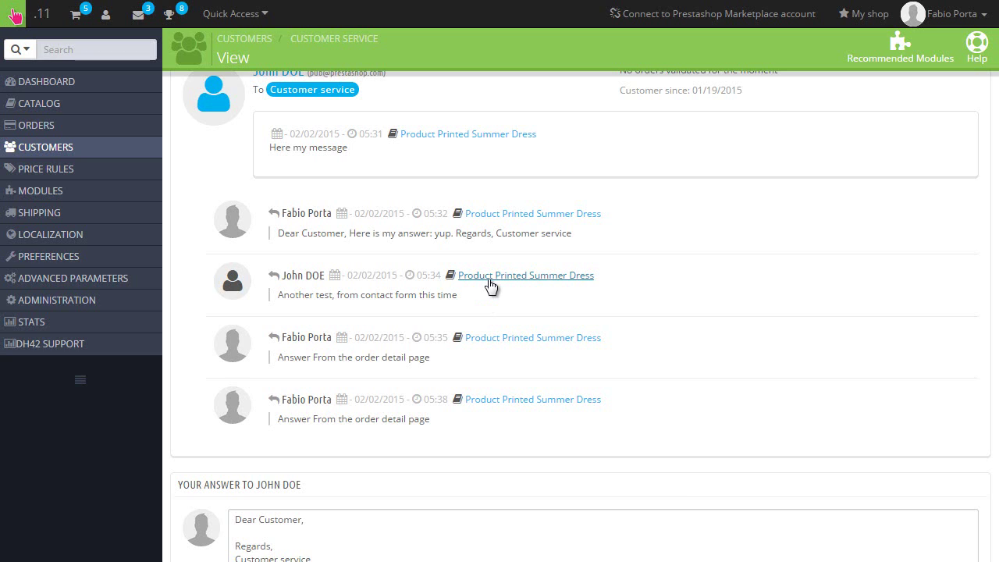
scroll(490, 286, down, 10)
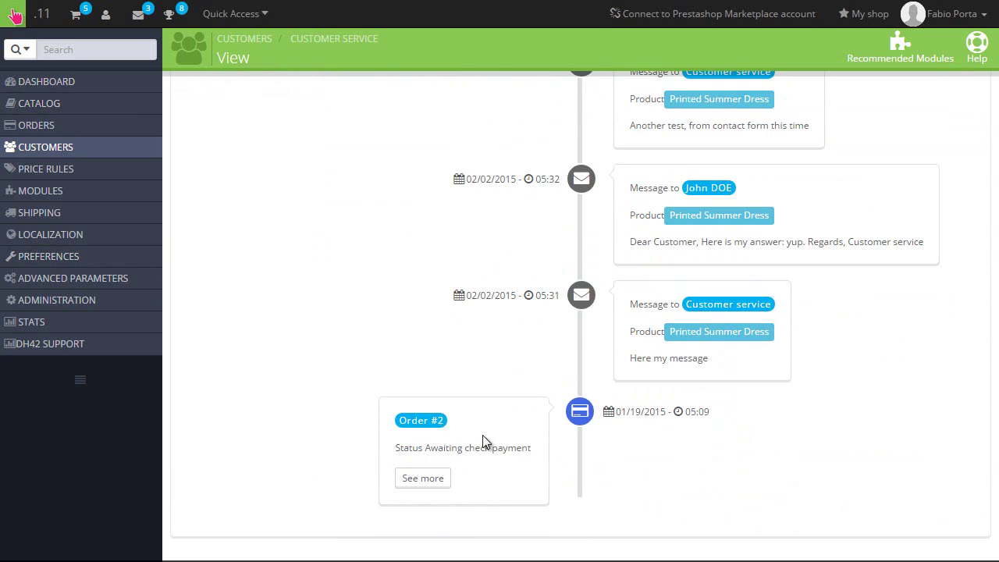
click(426, 486)
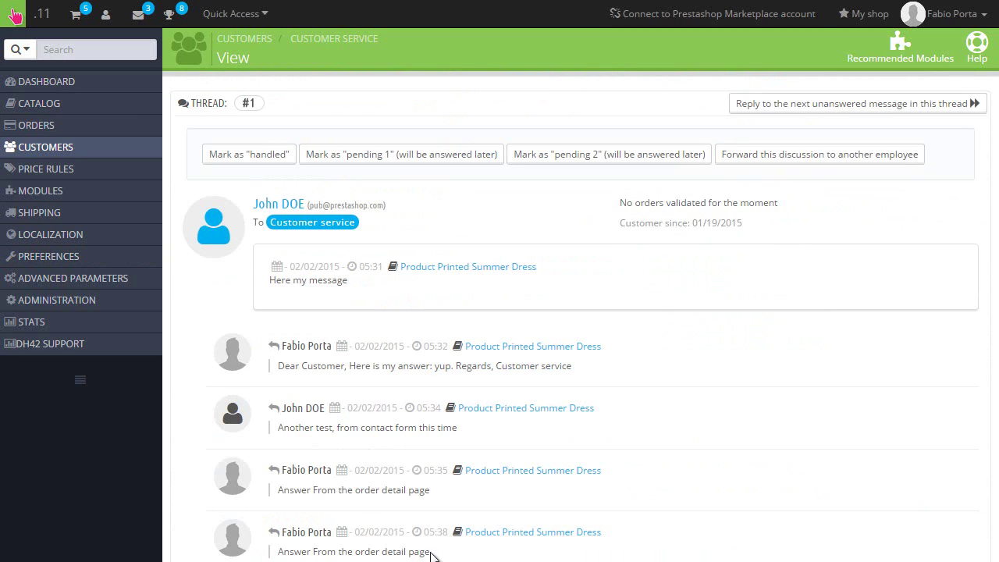
scroll(657, 289, down, 6)
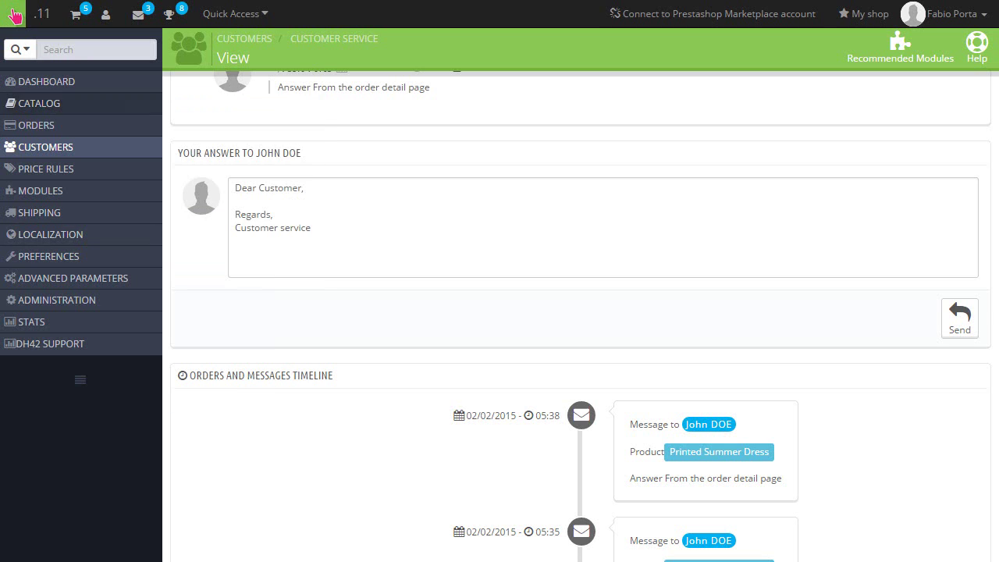
- Go back from thread #1 to the Customer Service list with alt+Left
key(alt+Left)
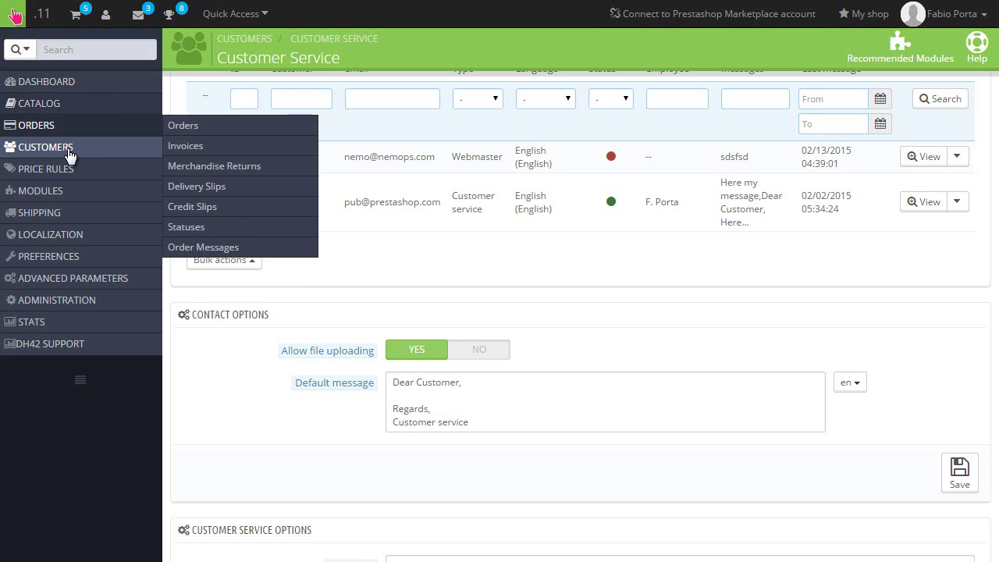
- Open Customers > Shopping Carts to list all 10 carts and their order status
mouse_move(69, 157)
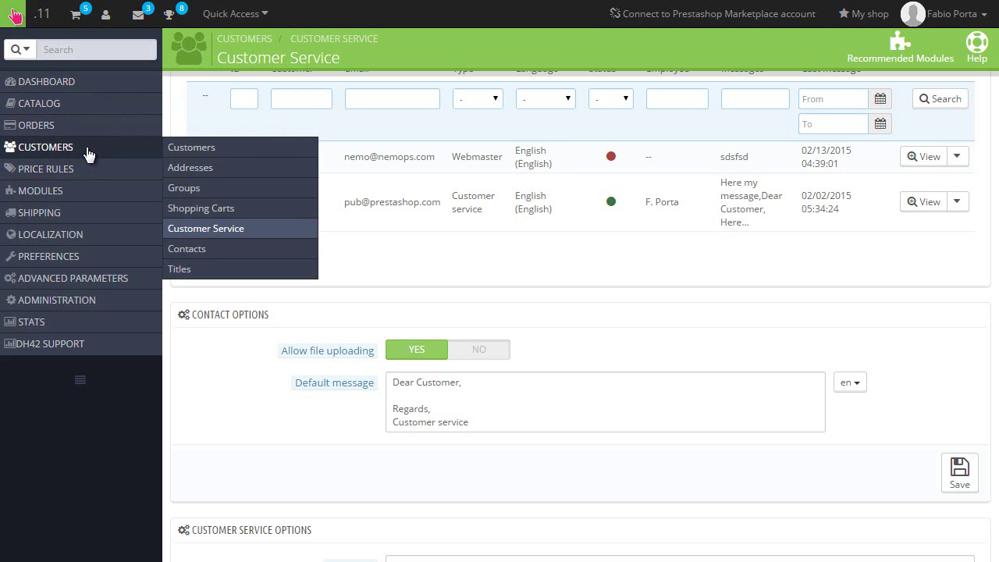
click(204, 210)
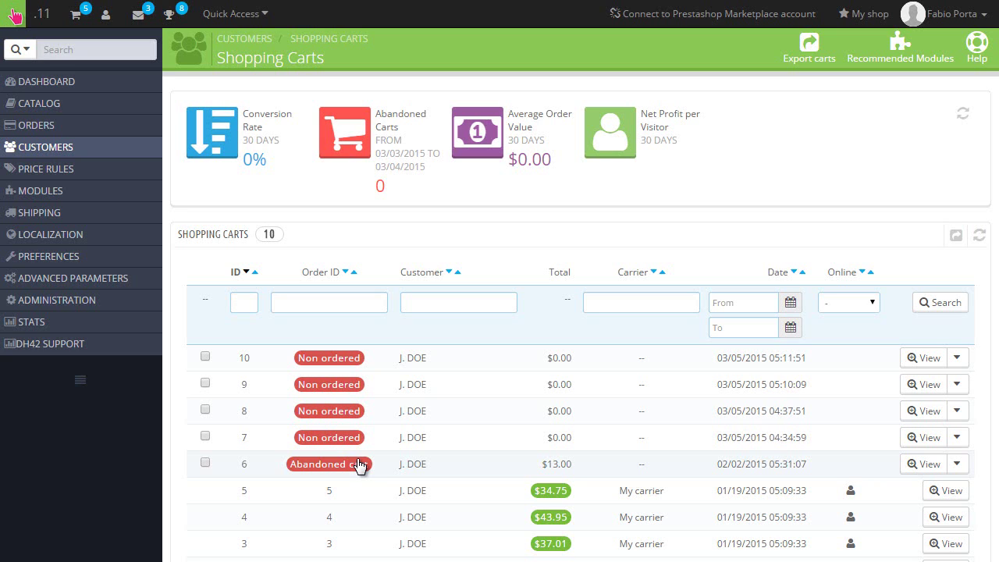
click(405, 467)
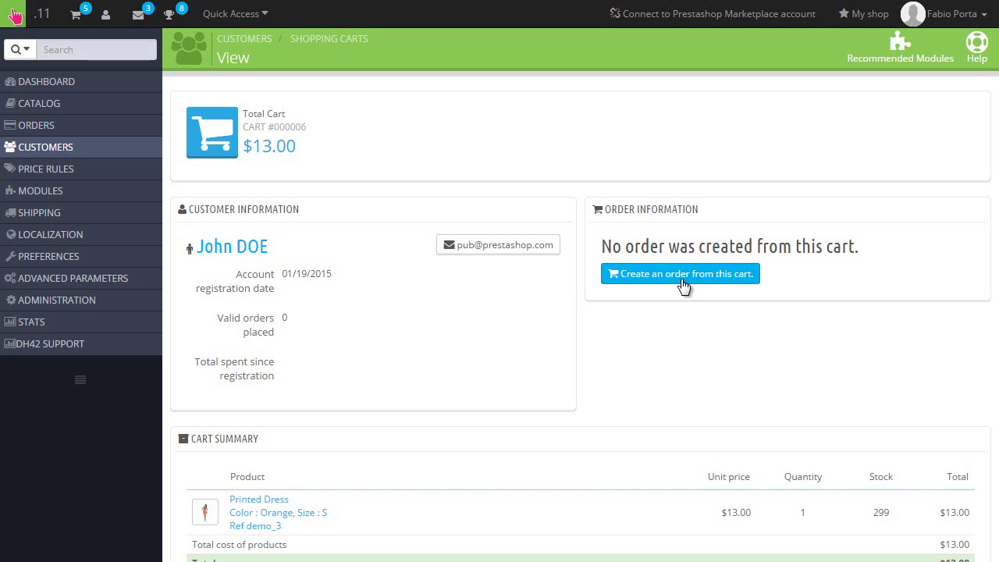
key(alt+Left)
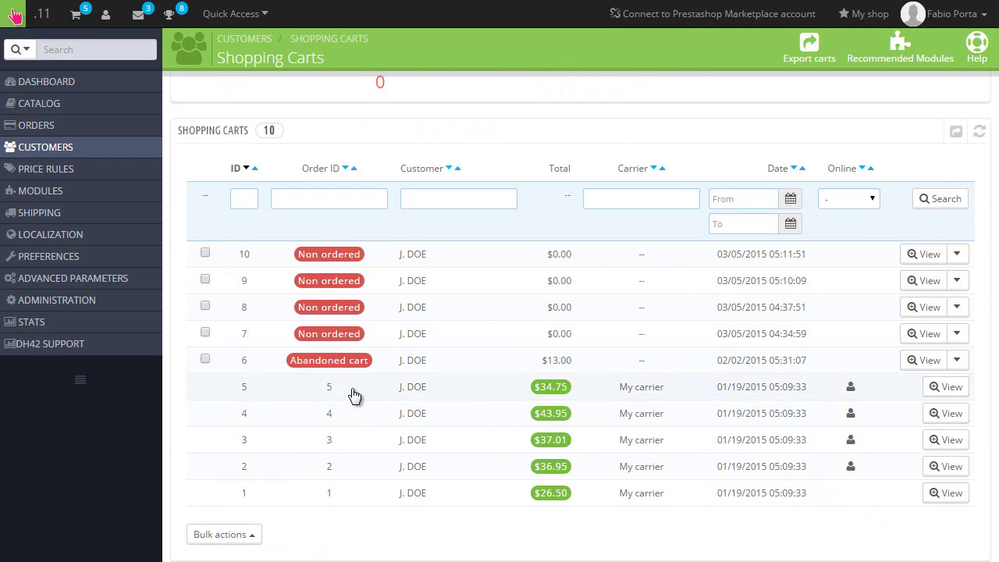
click(354, 396)
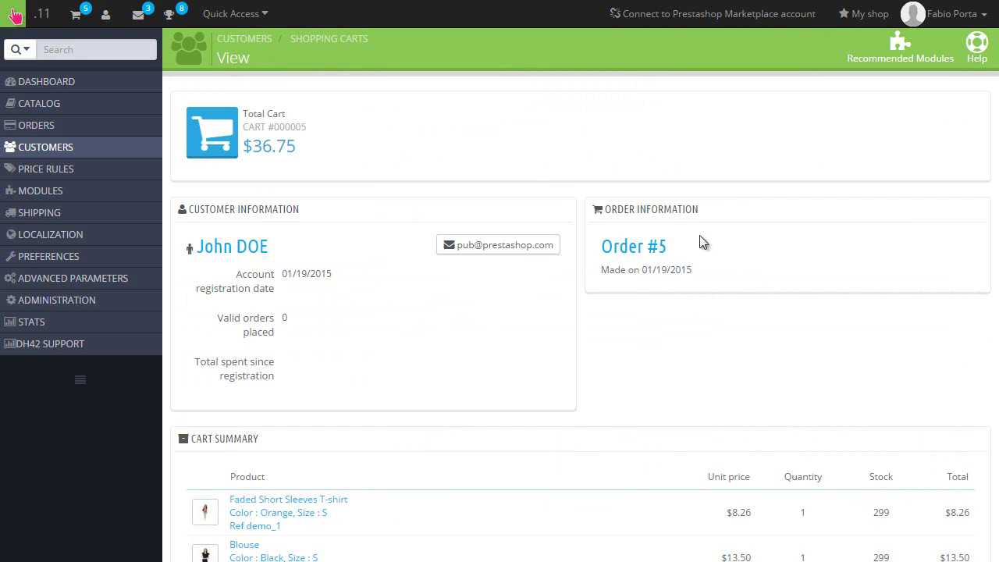
click(639, 250)
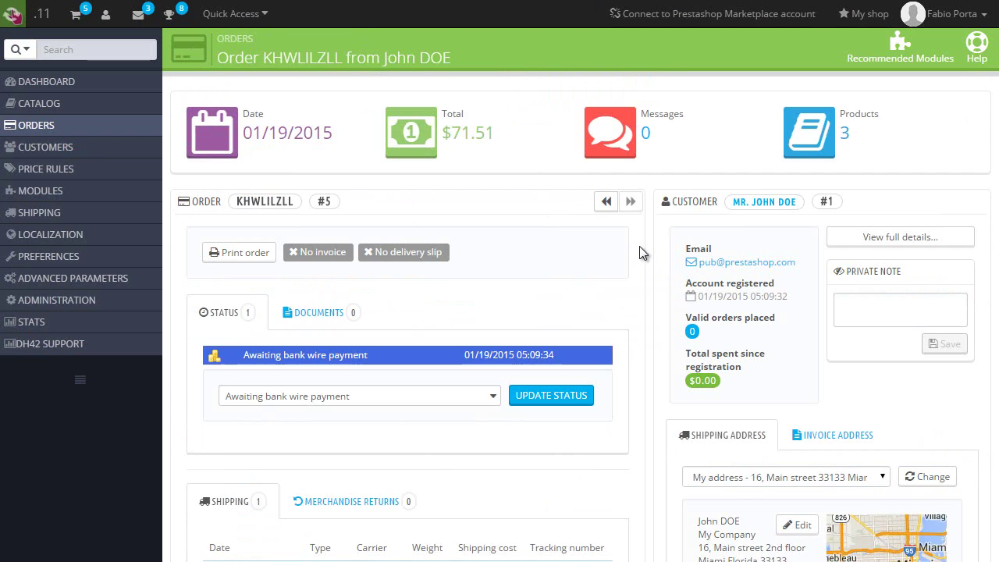
scroll(639, 246, down, 2)
key(alt+Left)
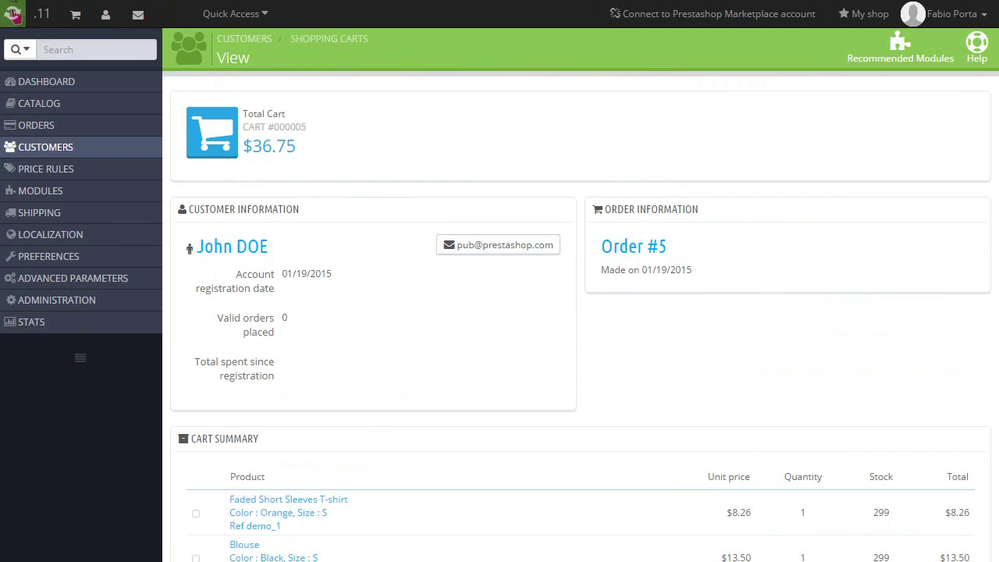
key(alt+Left)
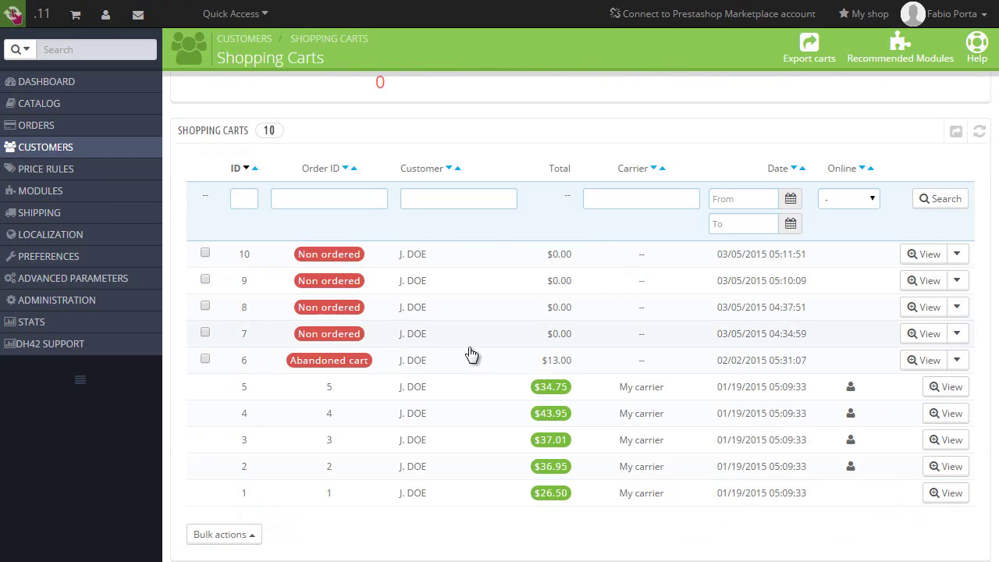